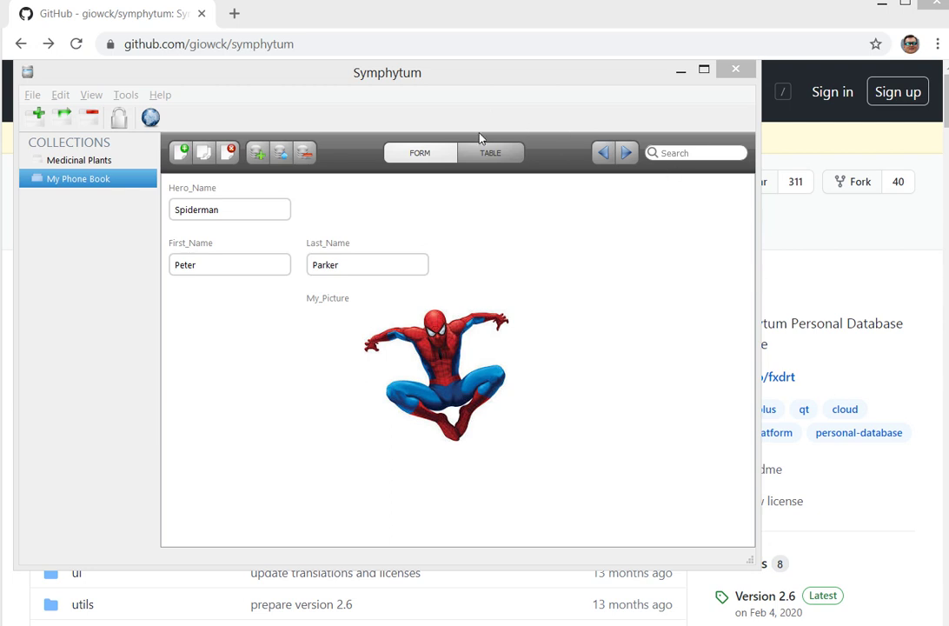
View the My Phone Book collection as a table and as a form, and page through its hero records
click(490, 153)
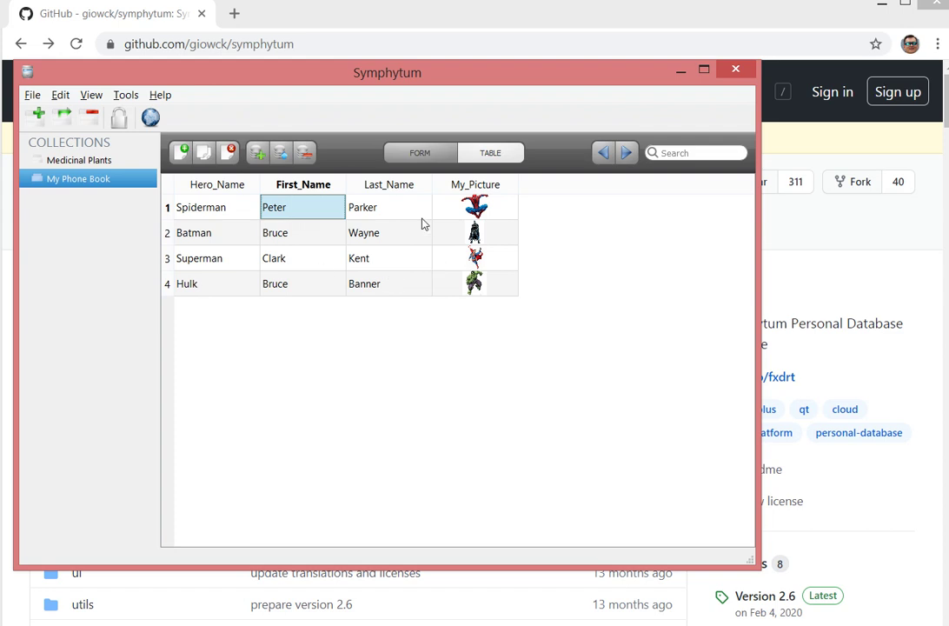
click(393, 154)
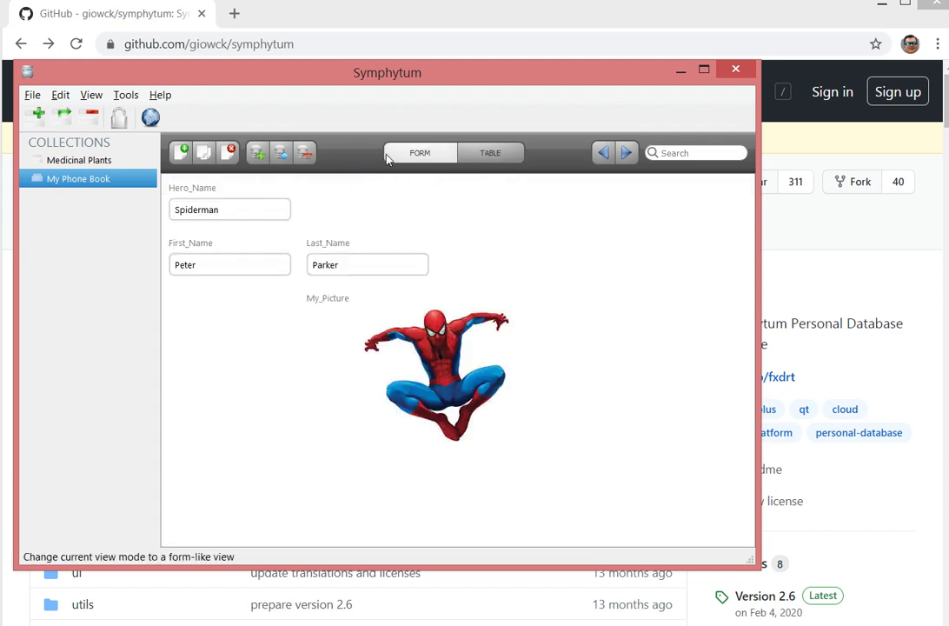
click(602, 152)
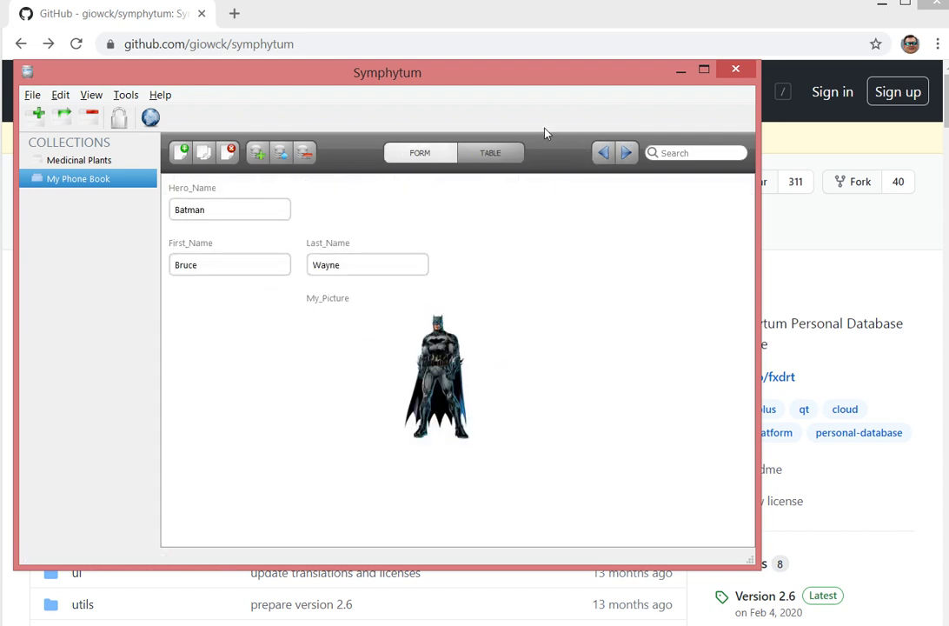
click(591, 146)
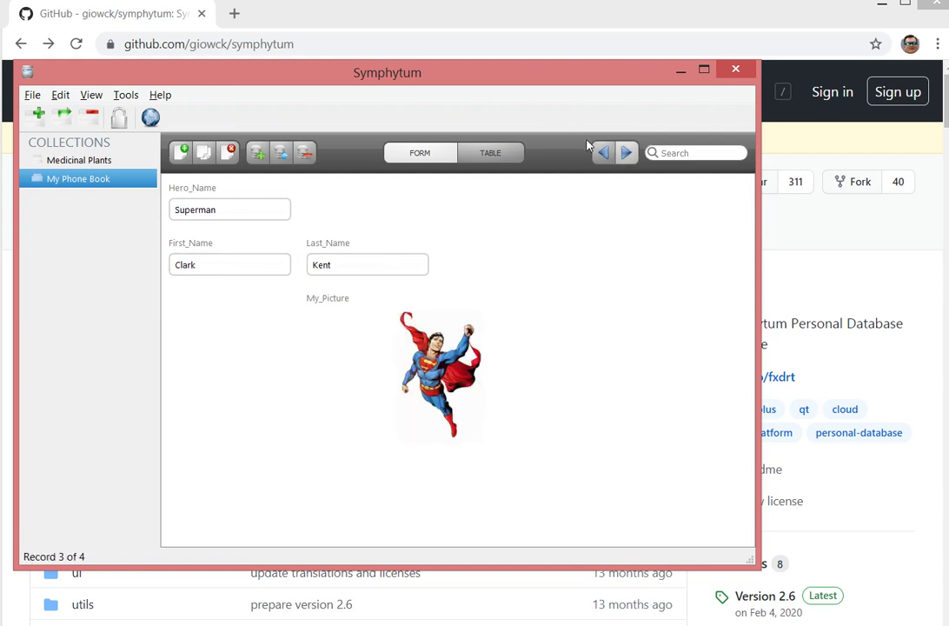
click(586, 146)
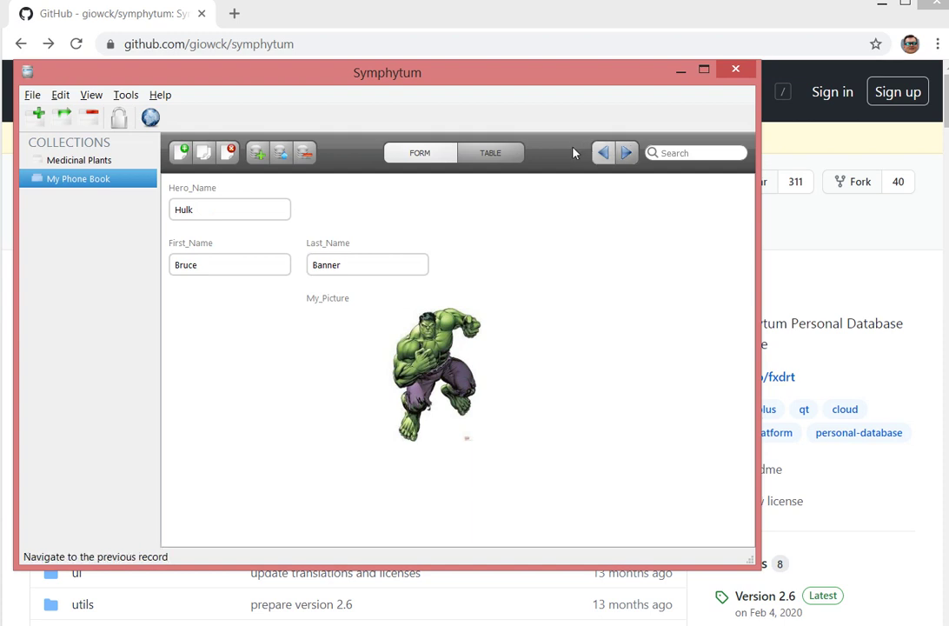
click(588, 149)
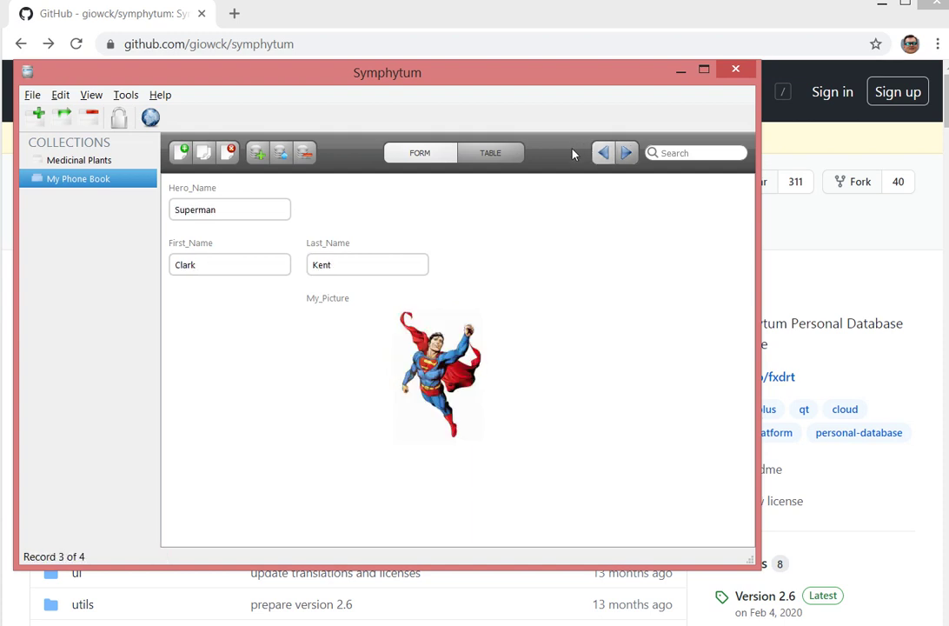
click(572, 153)
click(572, 153)
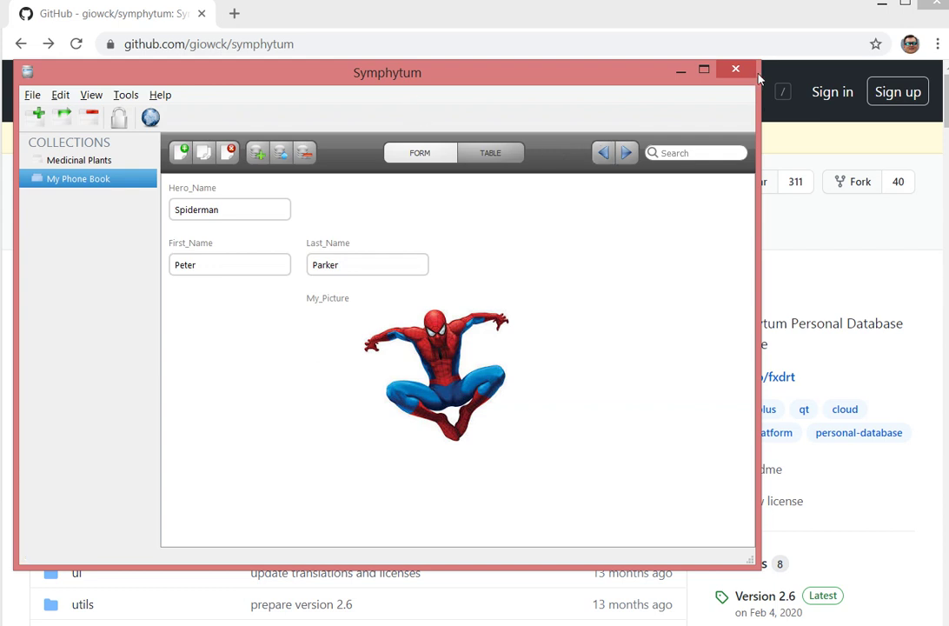
Switch to the Symphytum GitHub page in Chrome and examine the README's introduction, feature list and sample screenshots
click(770, 159)
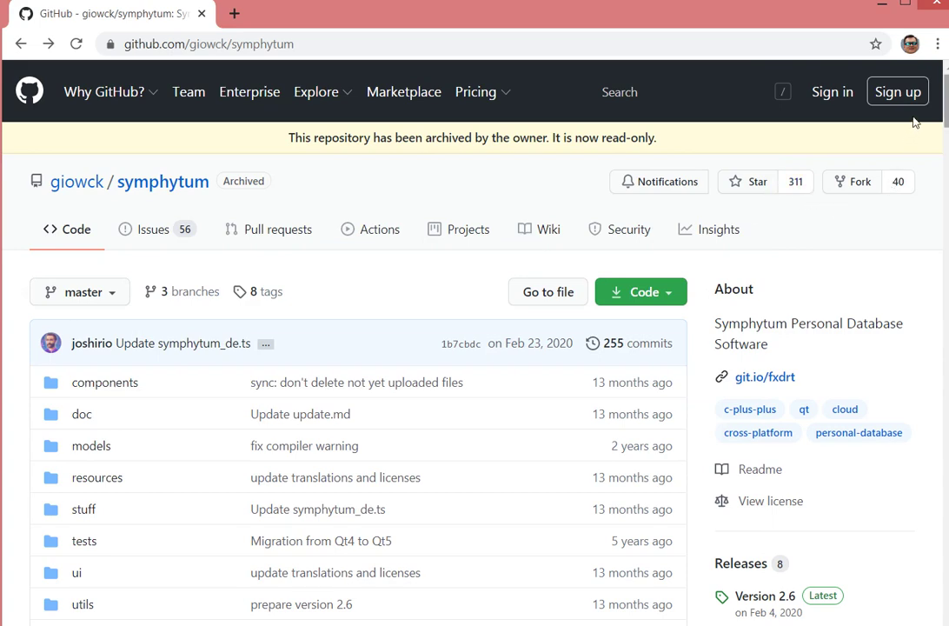
scroll(921, 122, down, 3)
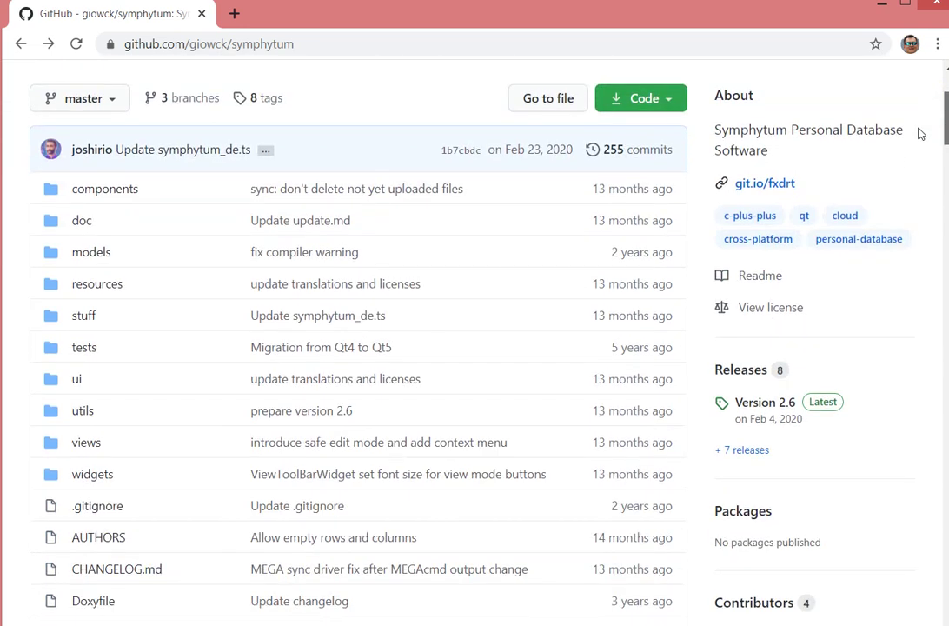
scroll(921, 139, down, 4)
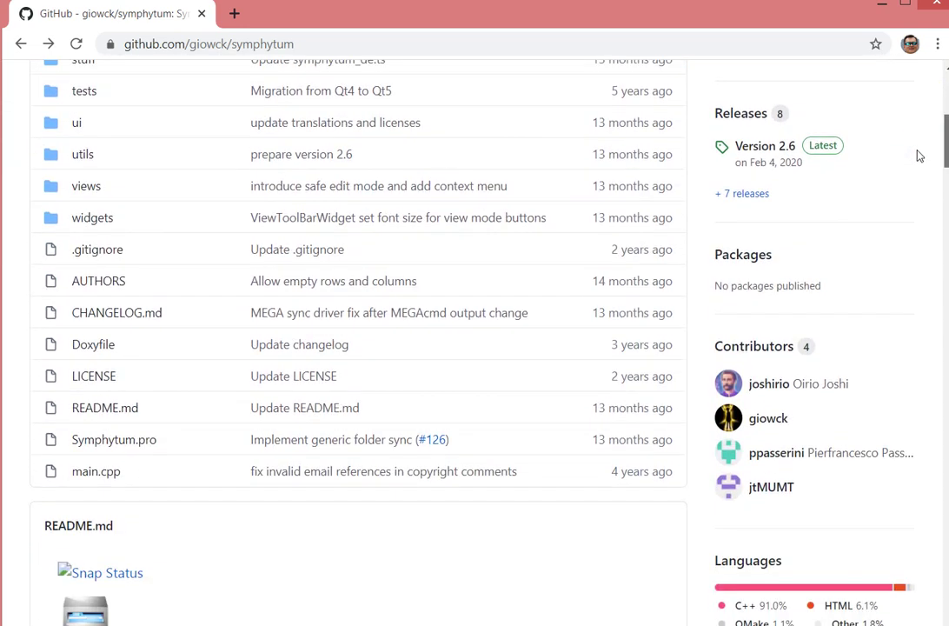
scroll(919, 168, down, 4)
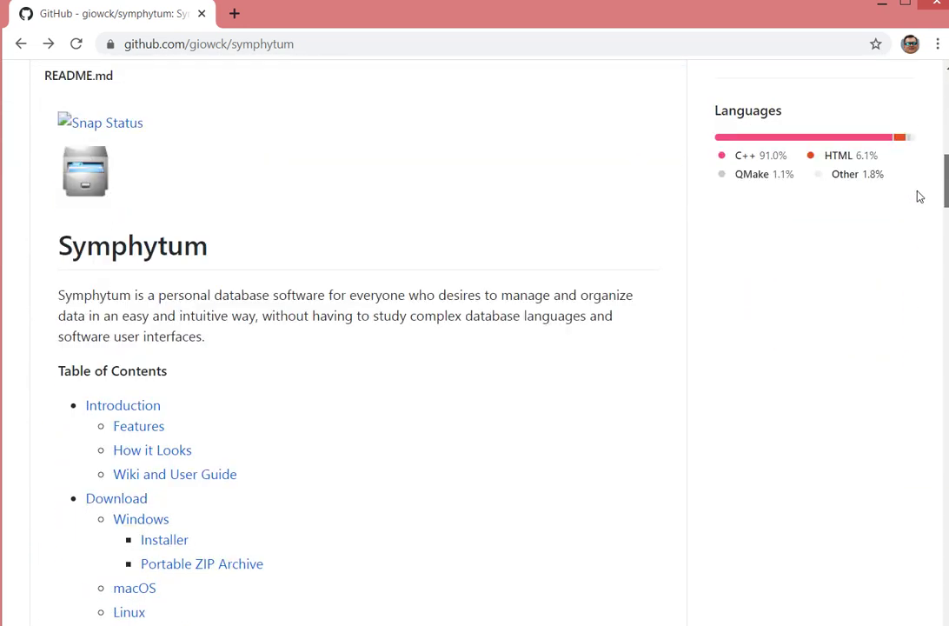
scroll(920, 203, down, 3)
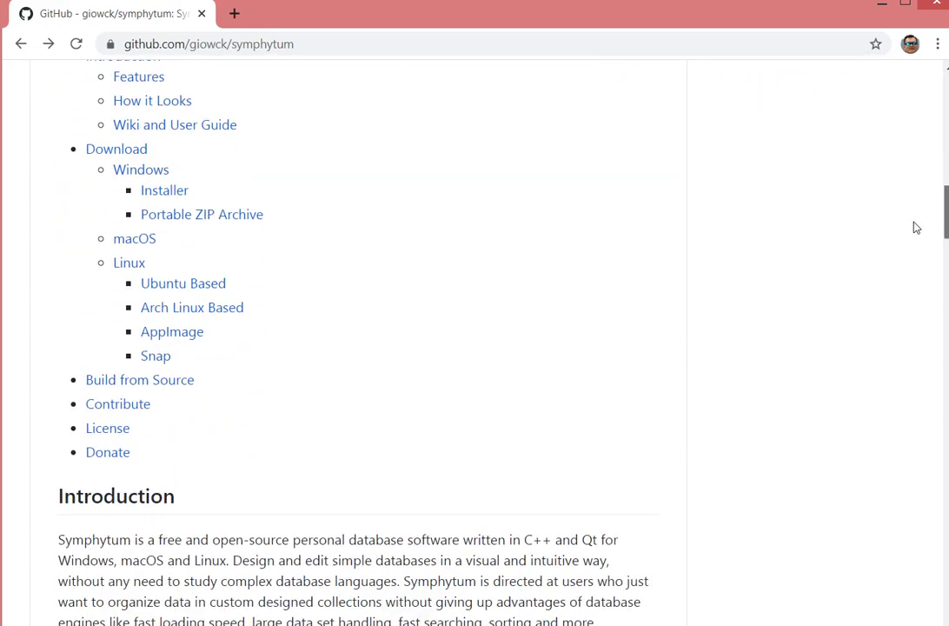
scroll(915, 252, down, 10)
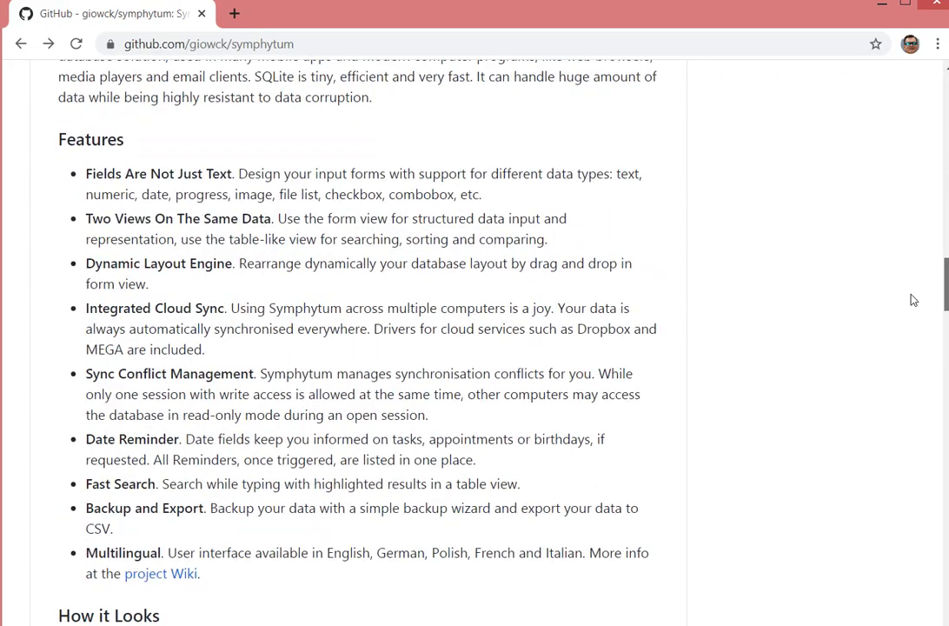
scroll(913, 314, down, 5)
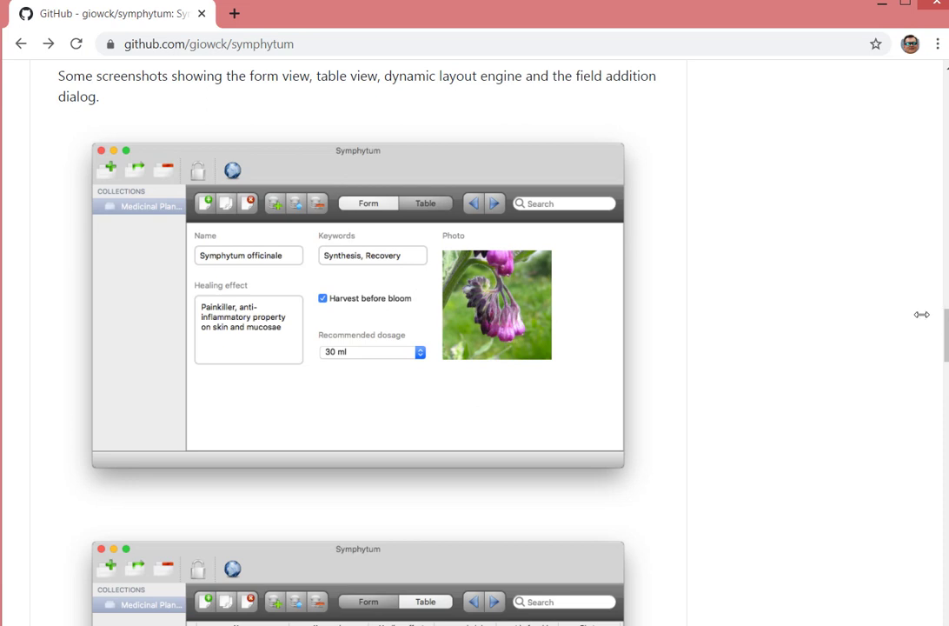
scroll(921, 319, down, 5)
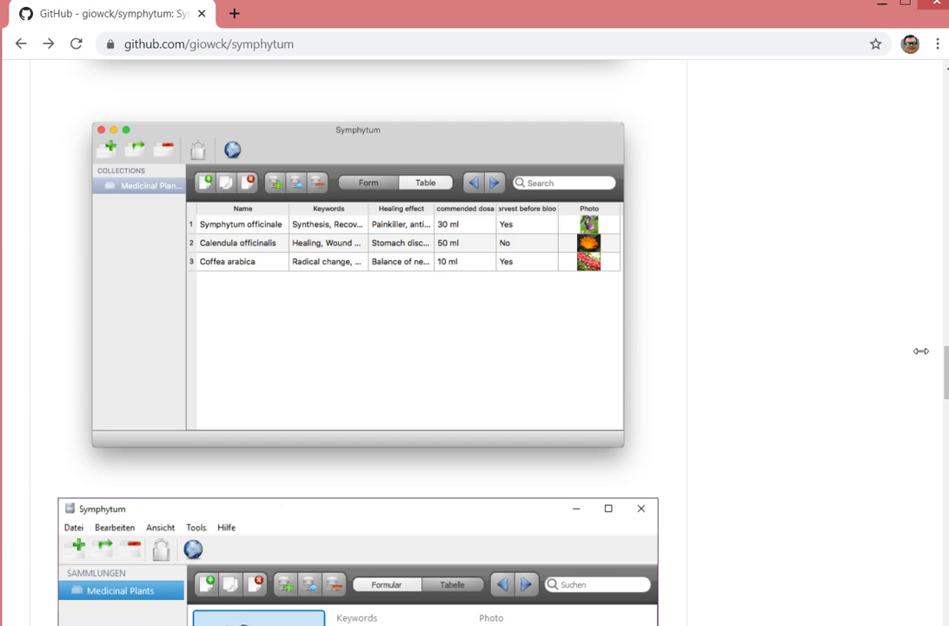
scroll(922, 347, down, 5)
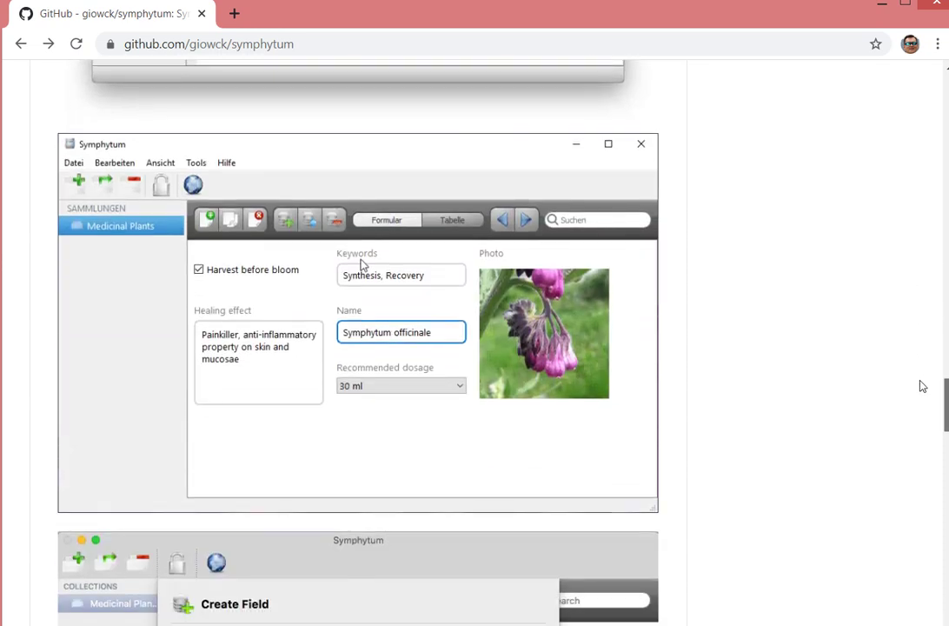
scroll(923, 394, up, 1)
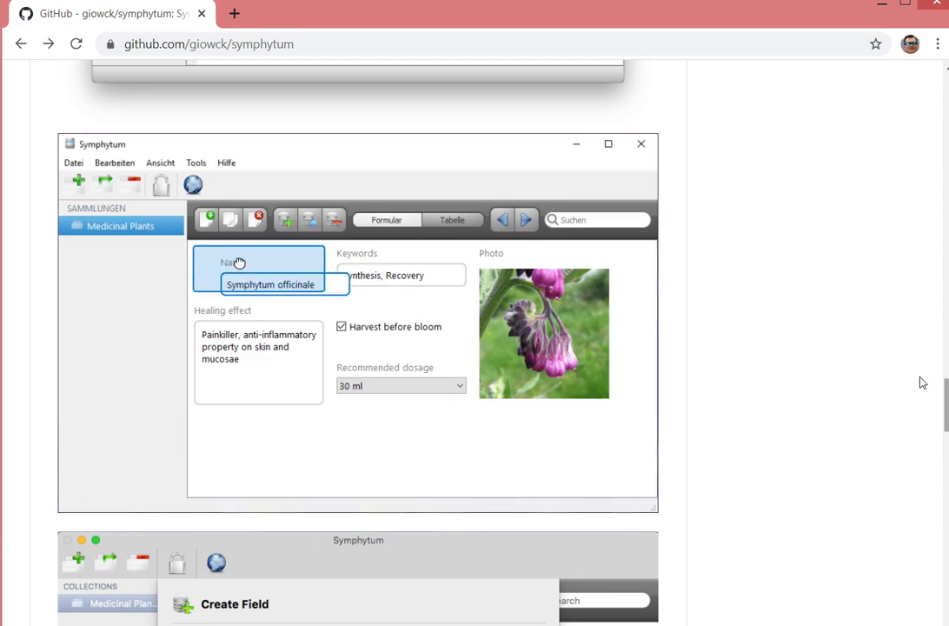
Review the README's Windows, macOS and Linux download options and its build instructions, and return to the start of the page
scroll(923, 391, down, 4)
scroll(922, 417, down, 6)
scroll(920, 460, down, 2)
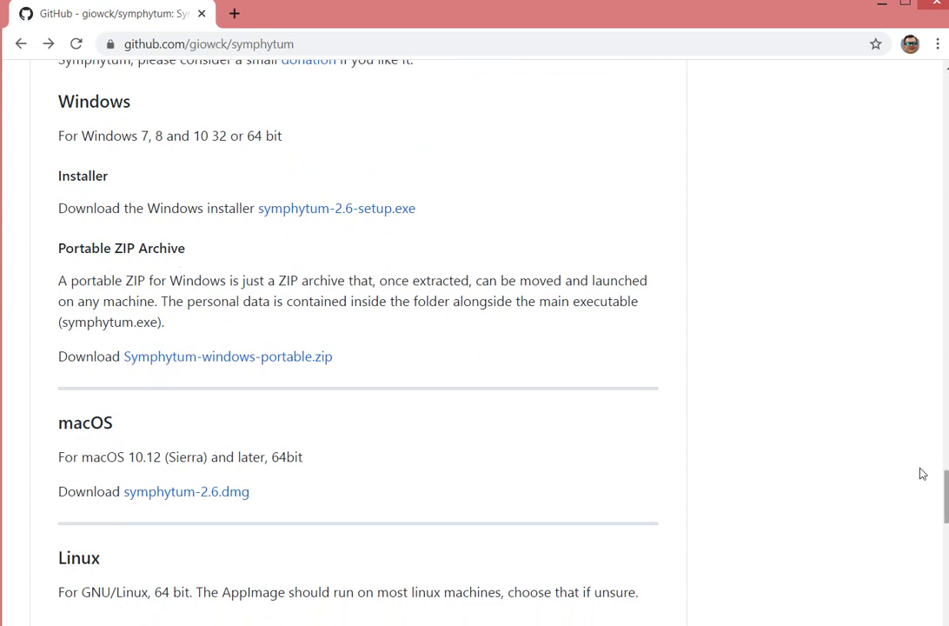
scroll(922, 474, down, 5)
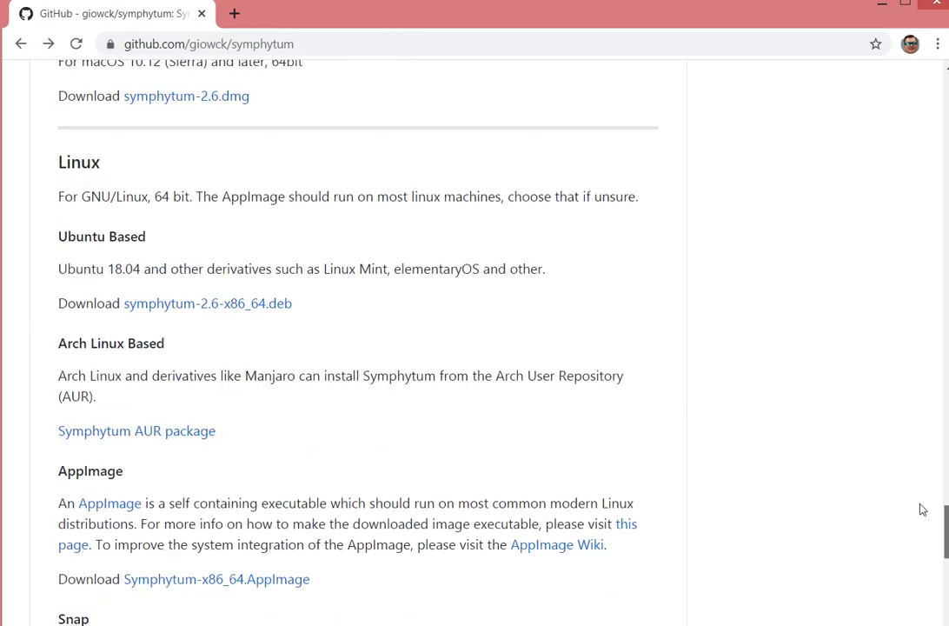
scroll(923, 511, down, 1)
scroll(921, 522, down, 4)
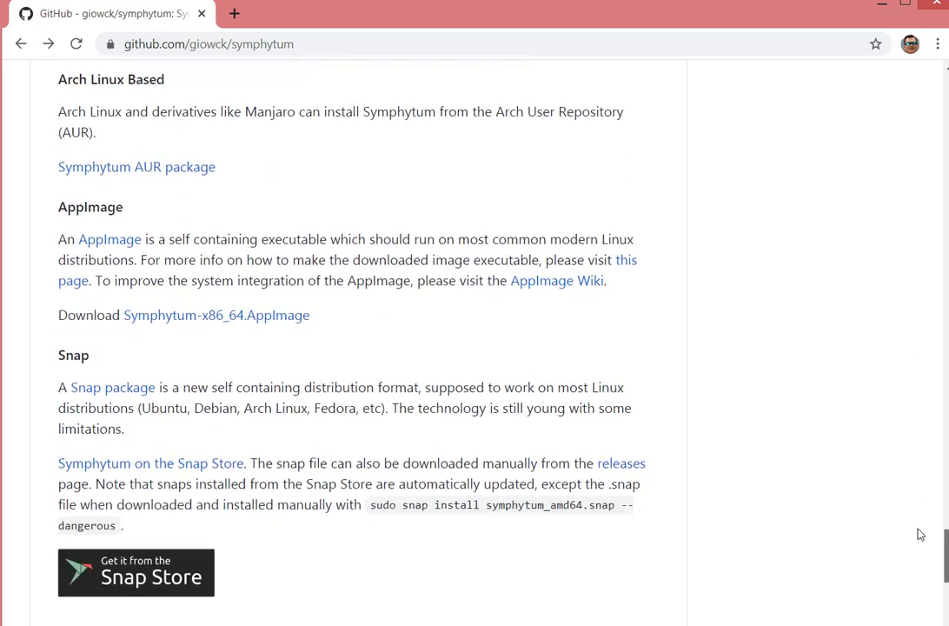
scroll(920, 545, down, 3)
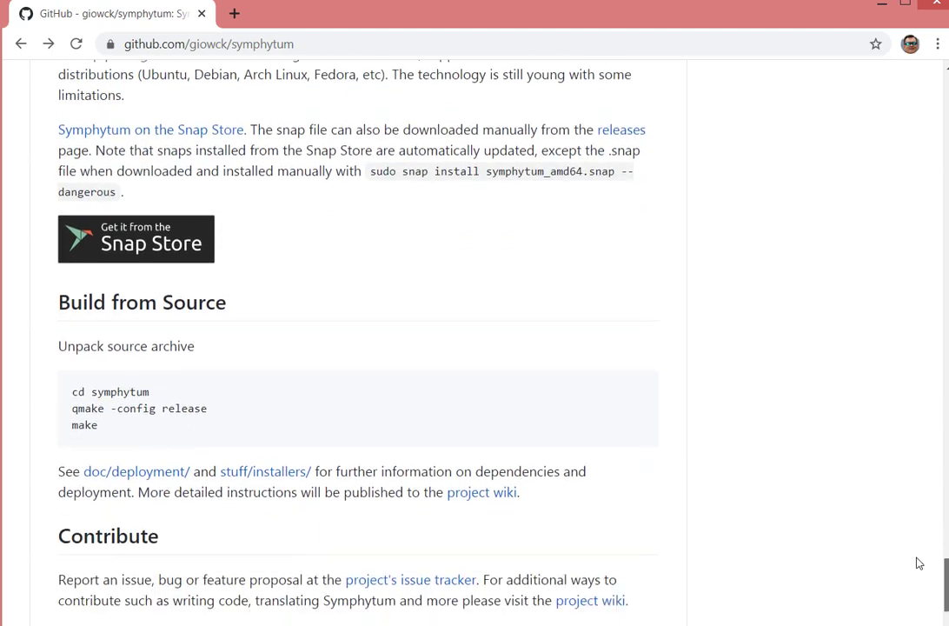
scroll(919, 570, down, 3)
scroll(920, 591, down, 1)
scroll(919, 593, up, 20)
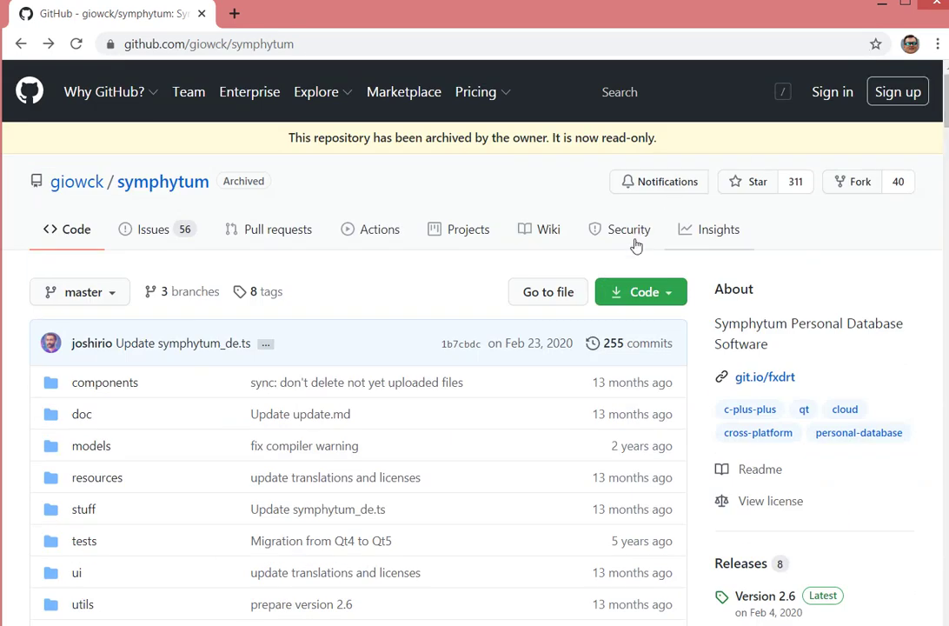
Switch to File Explorer and extract Symphytum-windows-portable.zip into the current Symphytum folder with 7-Zip
key(alt+Tab)
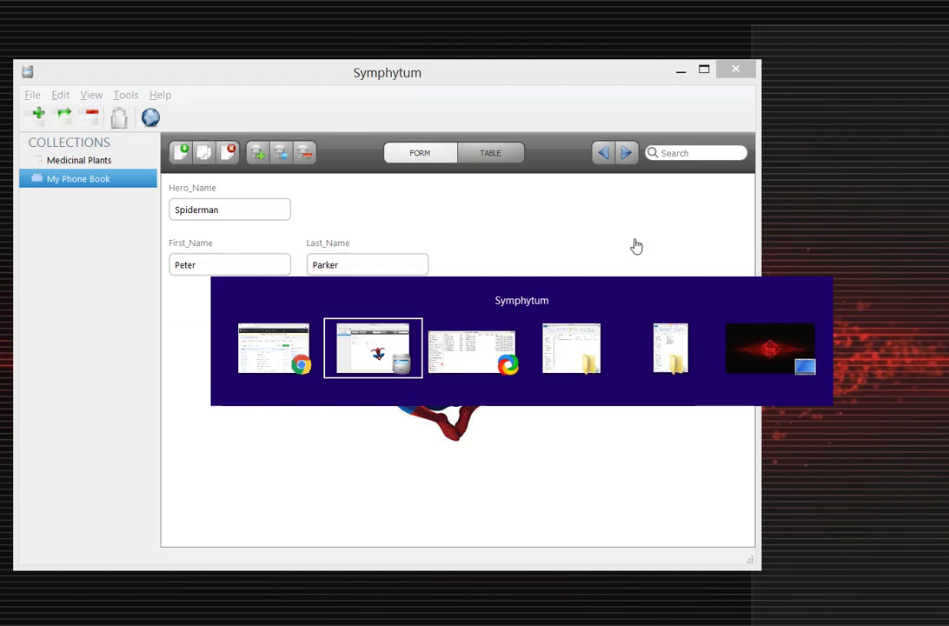
key(alt+Tab)
key(alt+Tab)
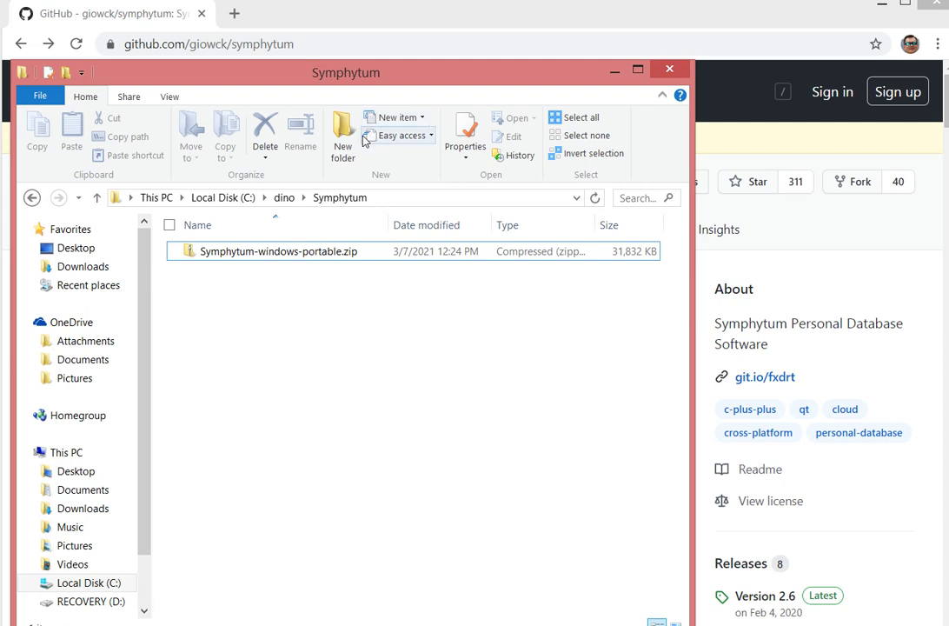
right_click(255, 251)
mouse_move(234, 320)
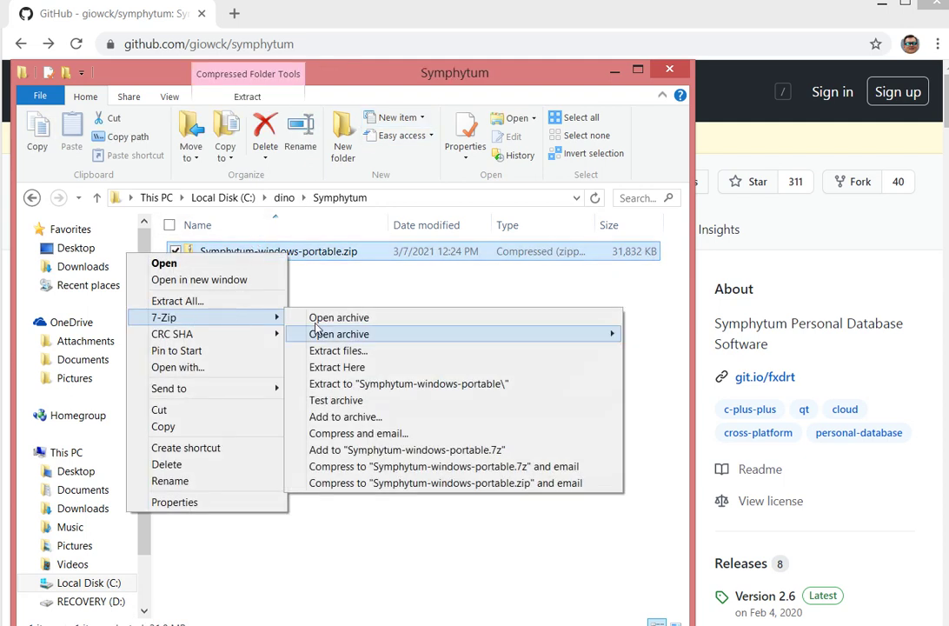
click(333, 366)
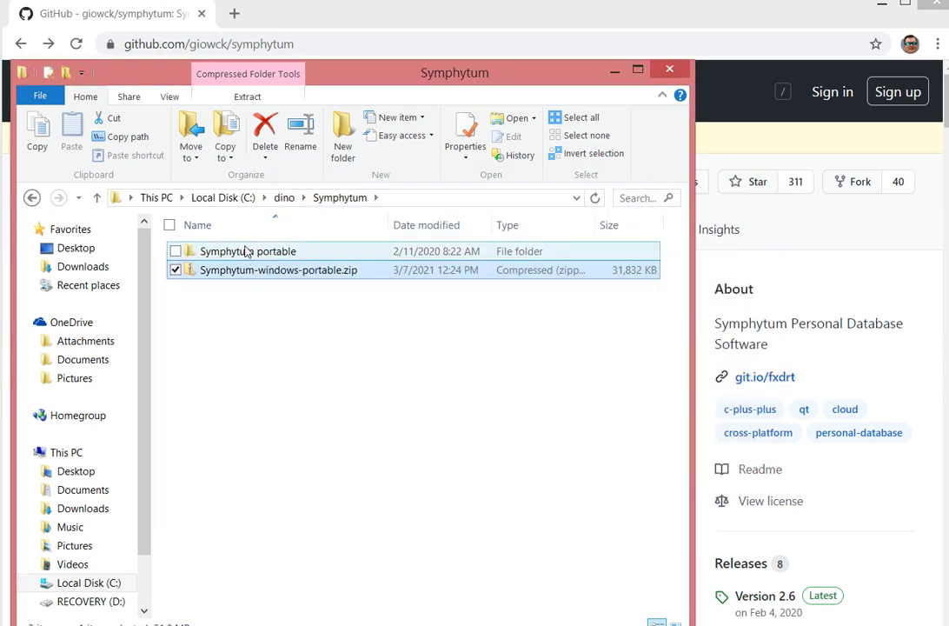
Look through the contents of the extracted Symphytum portable folder and return to the parent Symphytum folder
double_click(245, 252)
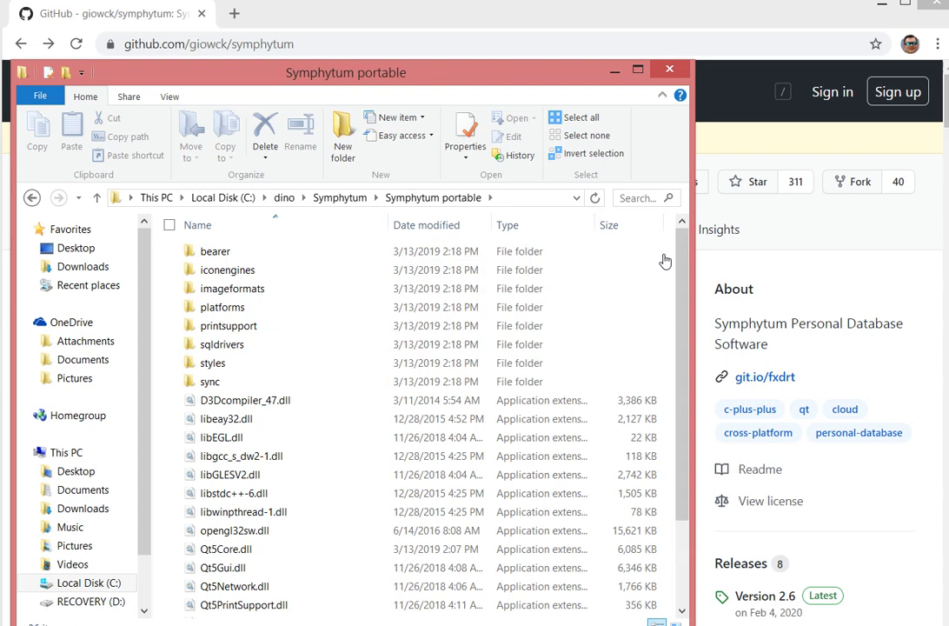
scroll(652, 287, down, 2)
scroll(638, 254, up, 2)
click(338, 197)
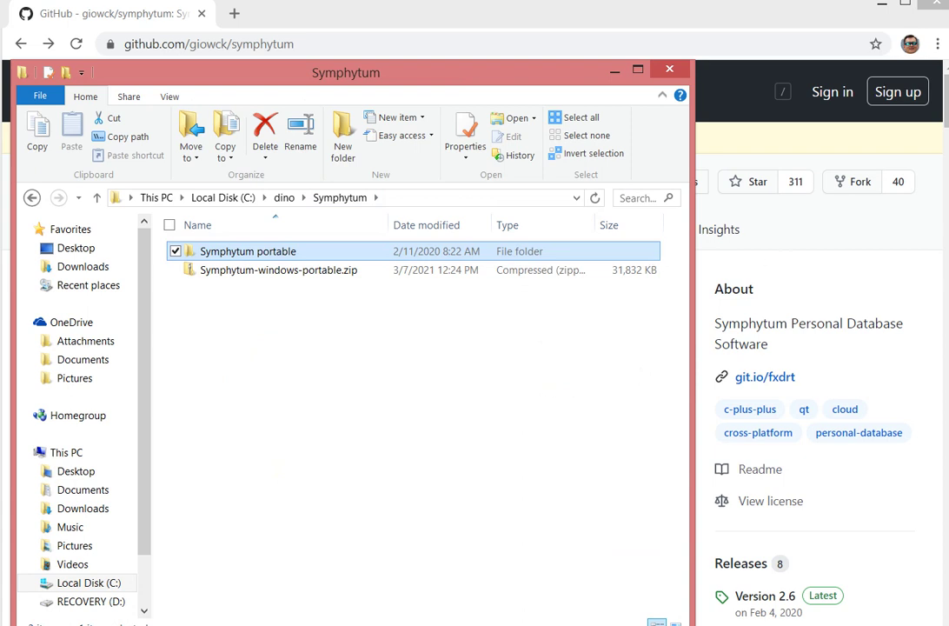
Move Batman.jpg, Hulk.jpg, Spiderman.jpg and Superman.jpg from the other open Explorer window into the Symphytum folder
key(alt+Tab)
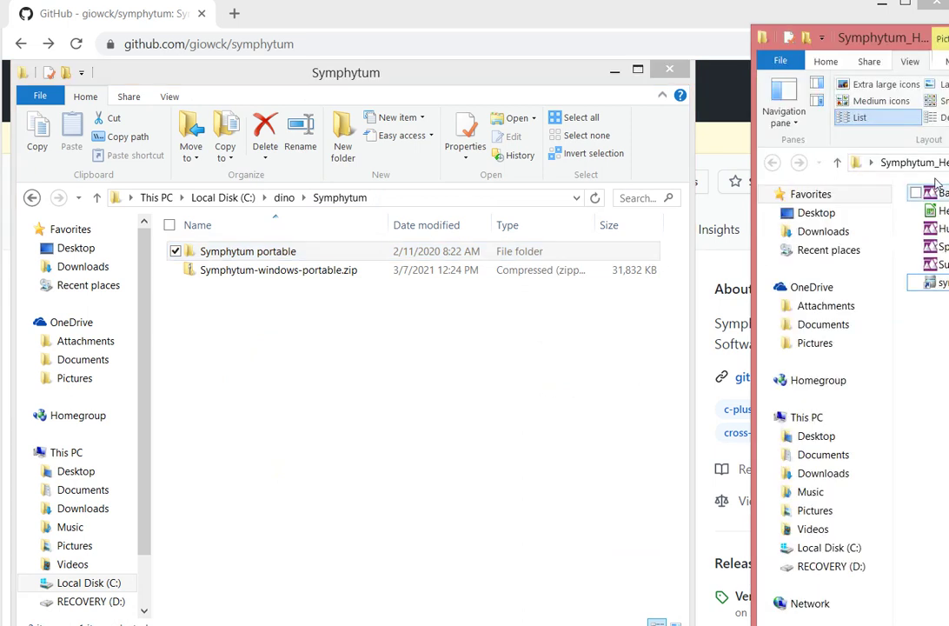
drag(939, 191, 304, 408)
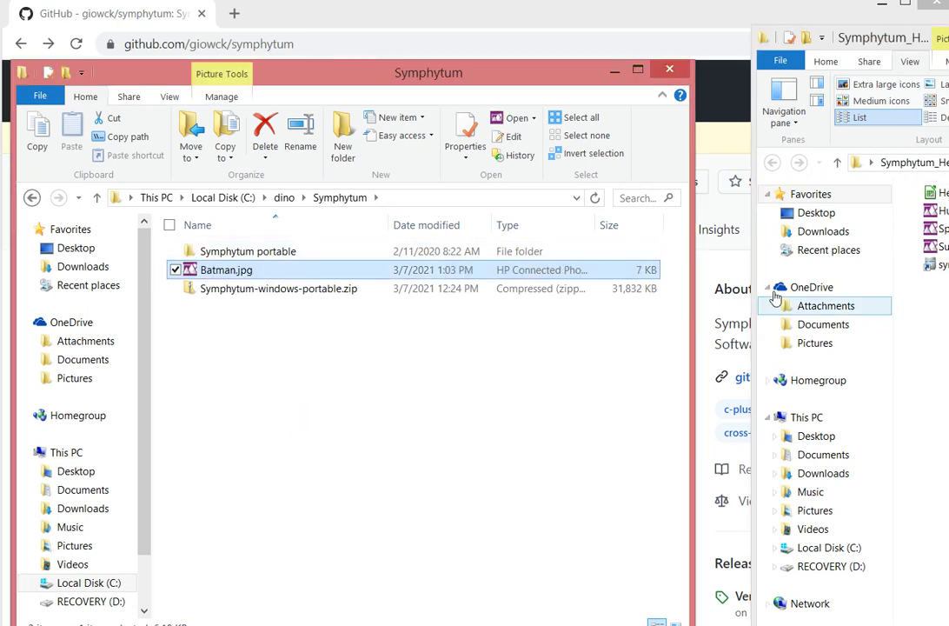
drag(946, 201, 775, 230)
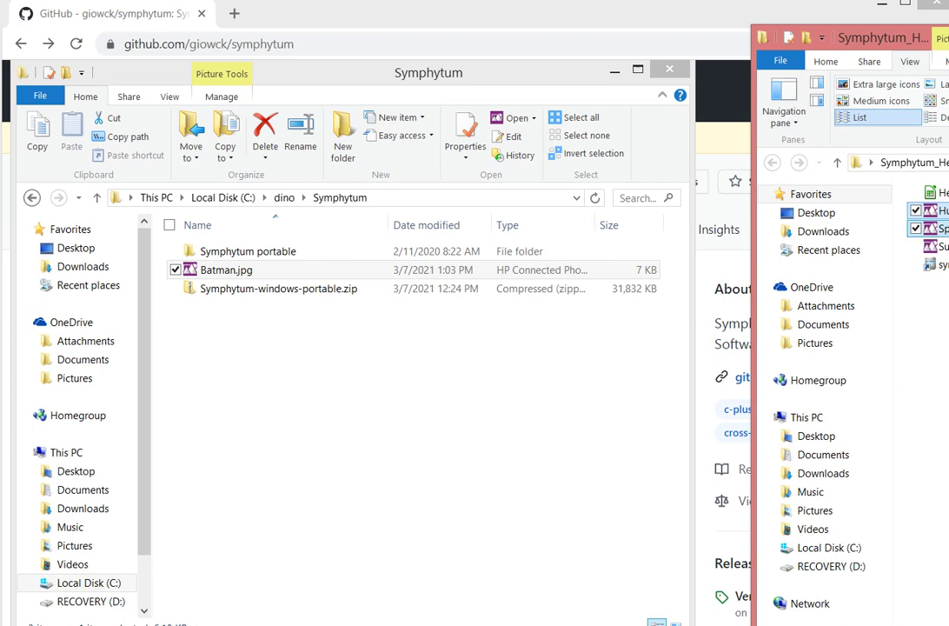
key(shift+Down)
drag(935, 230, 382, 434)
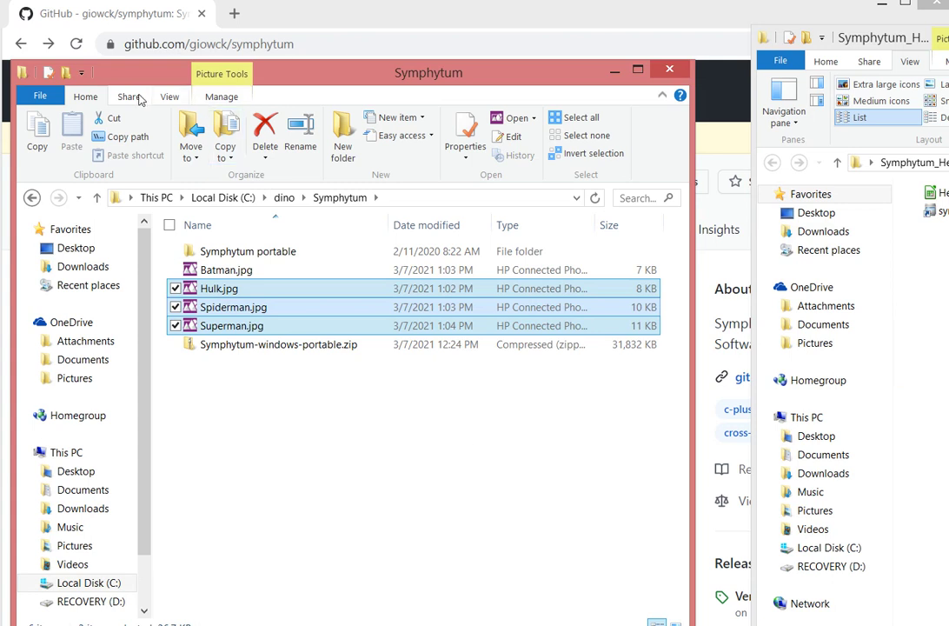
Display the Symphytum folder's files as large icons
click(170, 96)
click(193, 135)
click(248, 119)
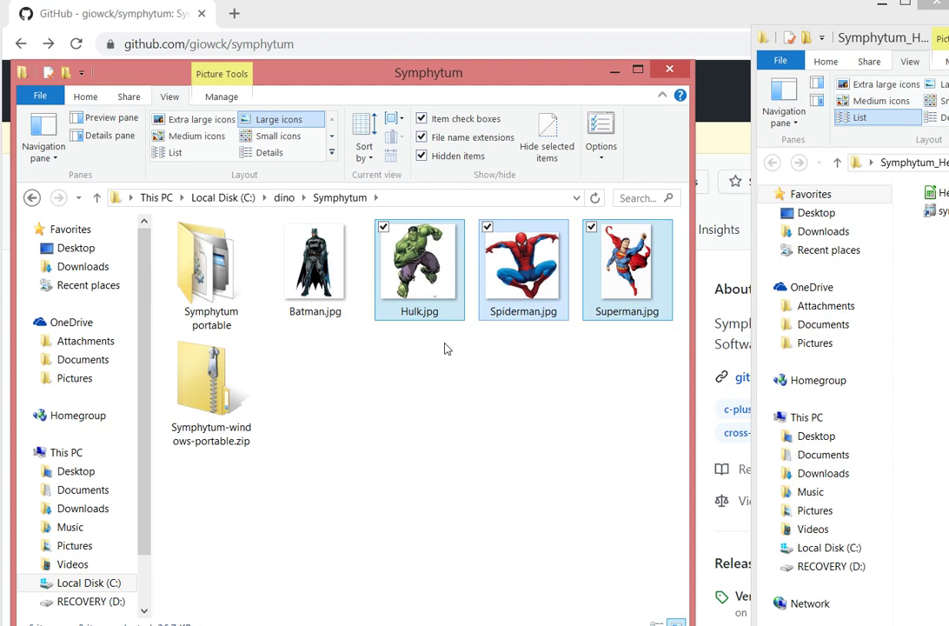
Launch symphytum.exe from the Symphytum portable folder, and reposition and enlarge its window
click(191, 276)
double_click(190, 277)
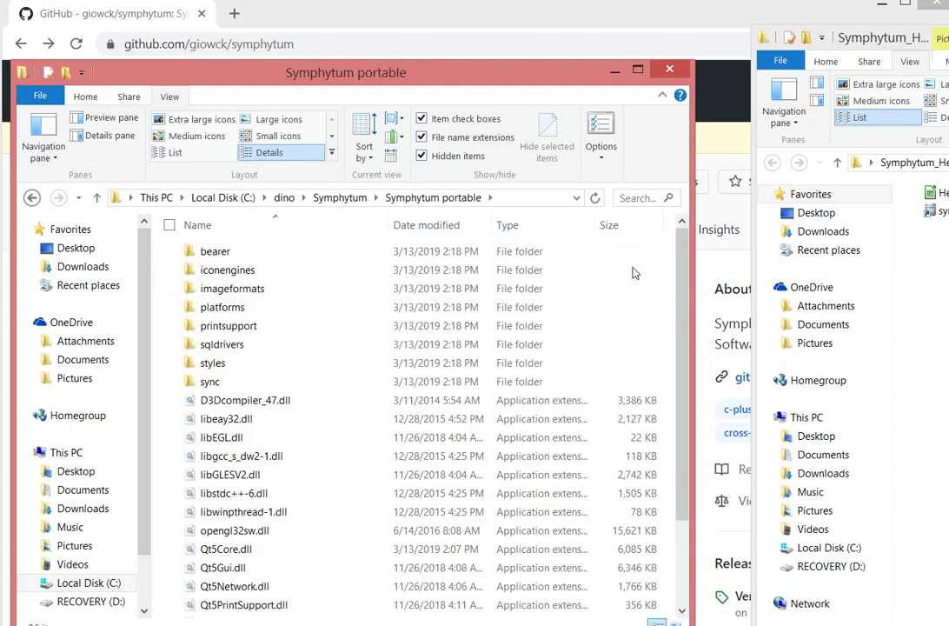
scroll(648, 304, down, 2)
scroll(647, 323, down, 1)
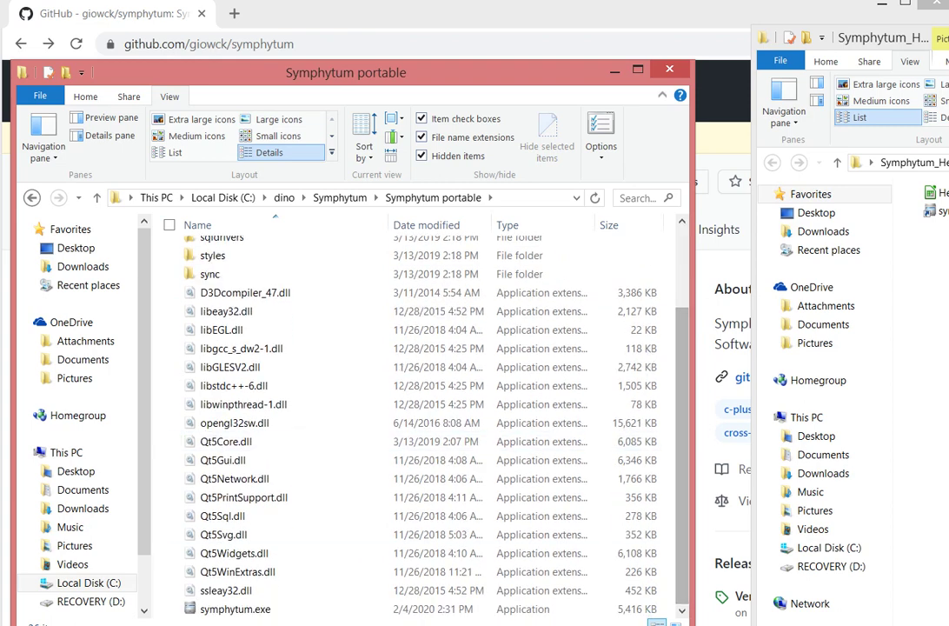
double_click(185, 610)
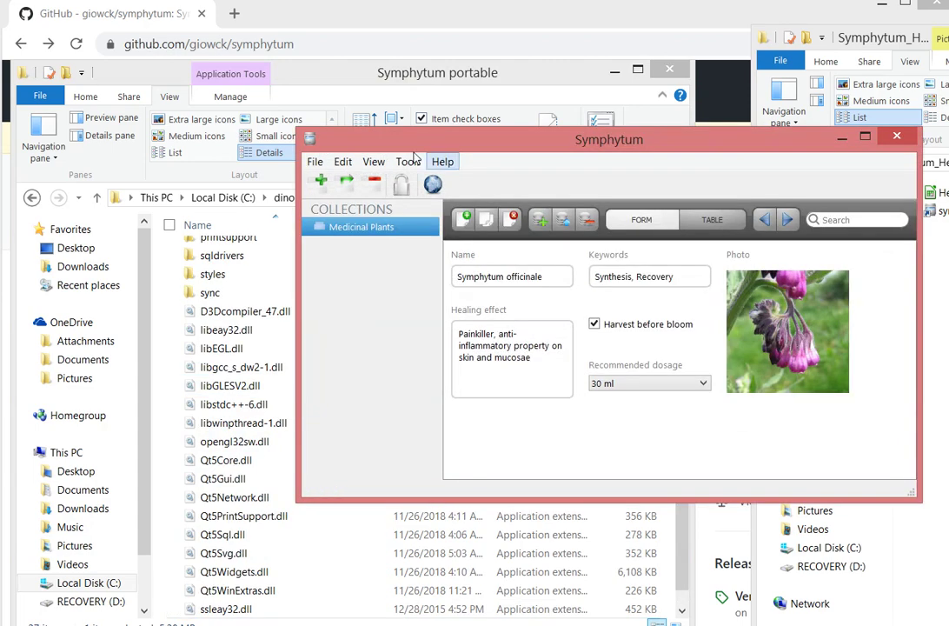
drag(415, 135, 130, 76)
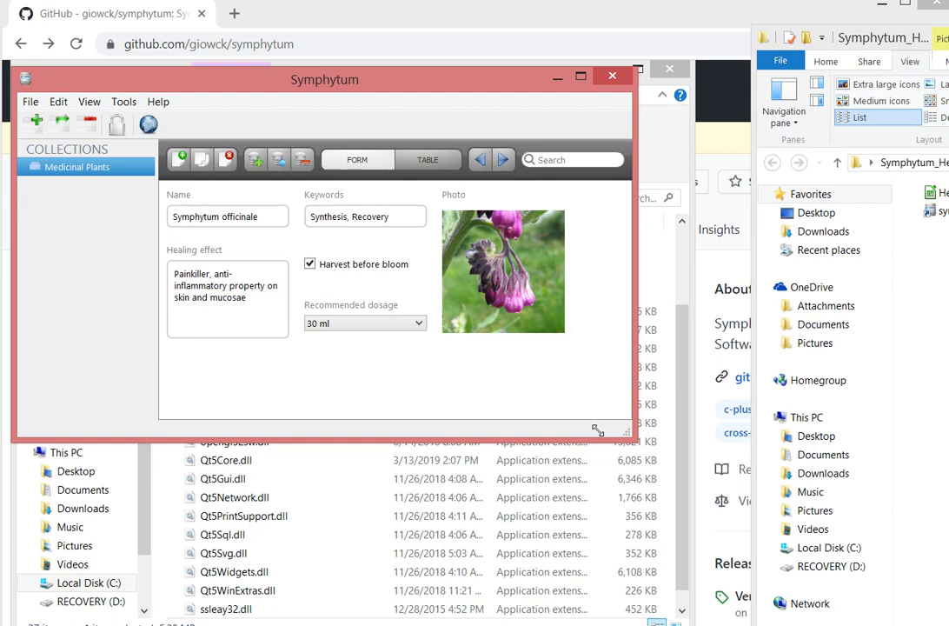
drag(598, 431, 871, 594)
Create a new collection named Heroes
click(31, 102)
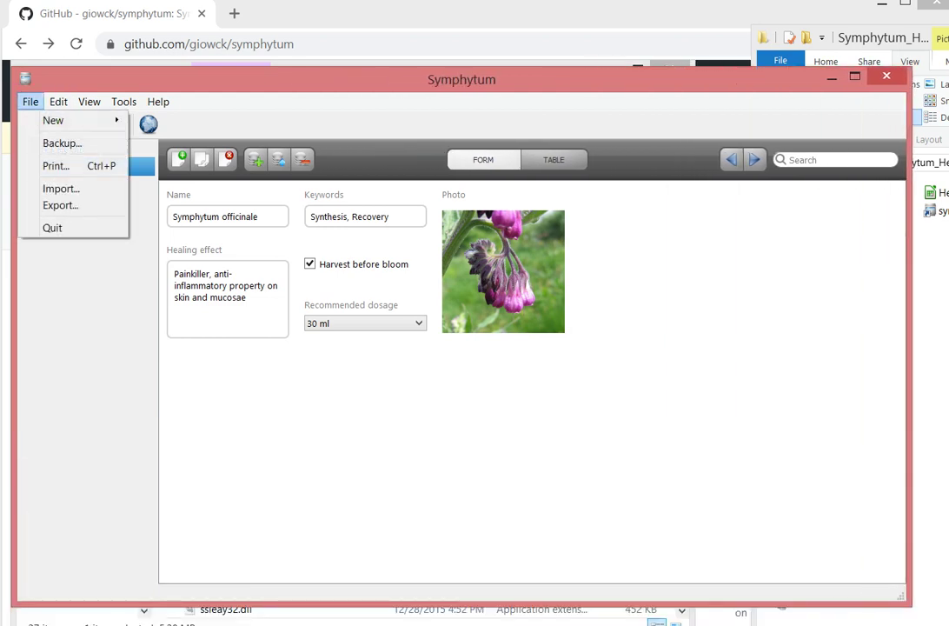
click(43, 269)
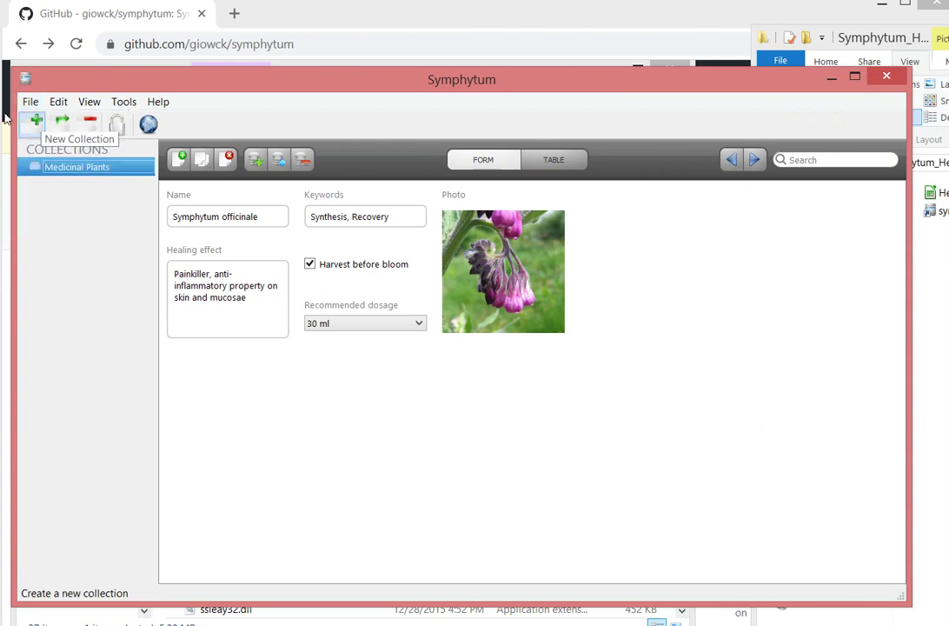
click(36, 121)
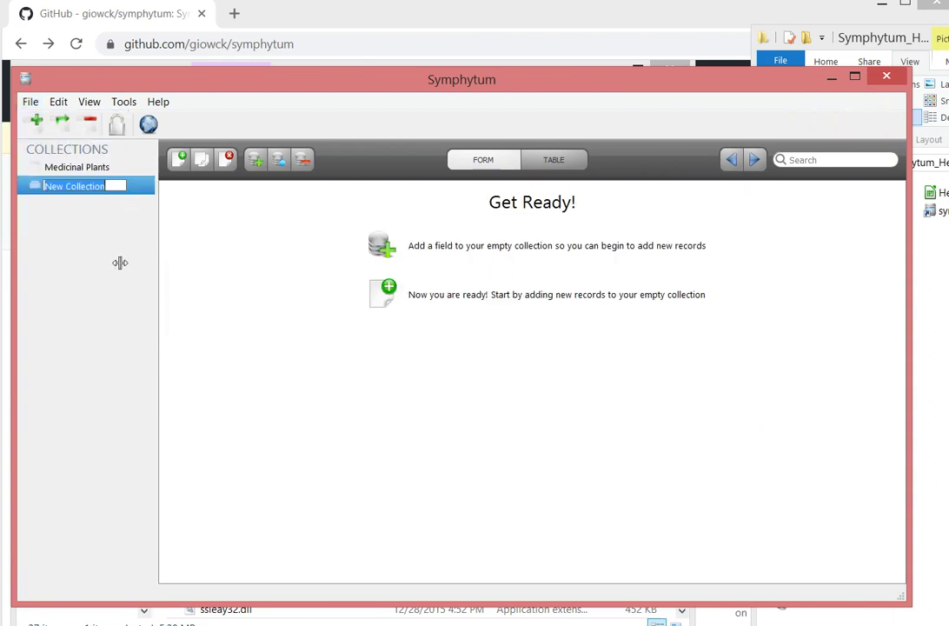
text(Heroes)
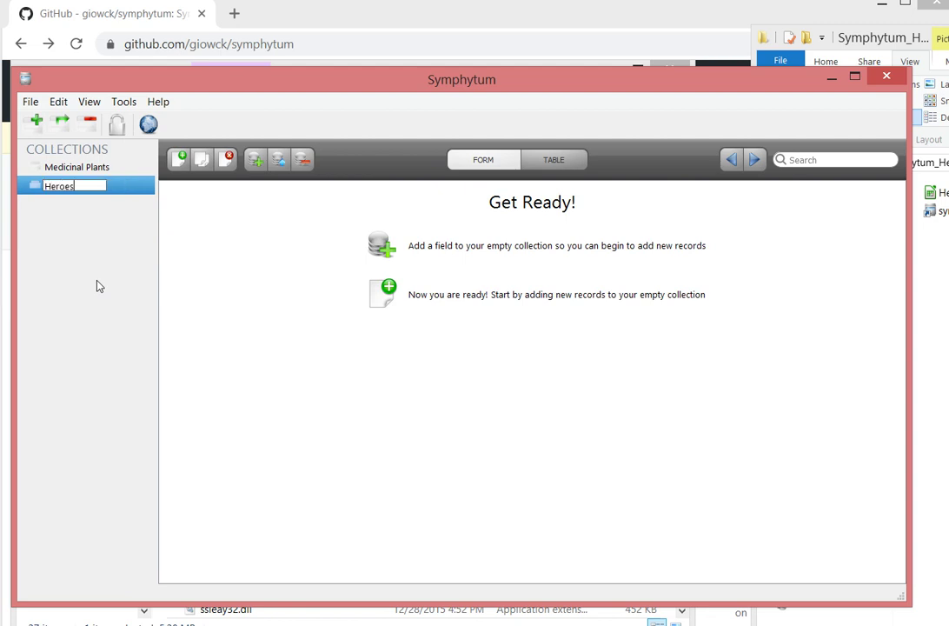
key(Return)
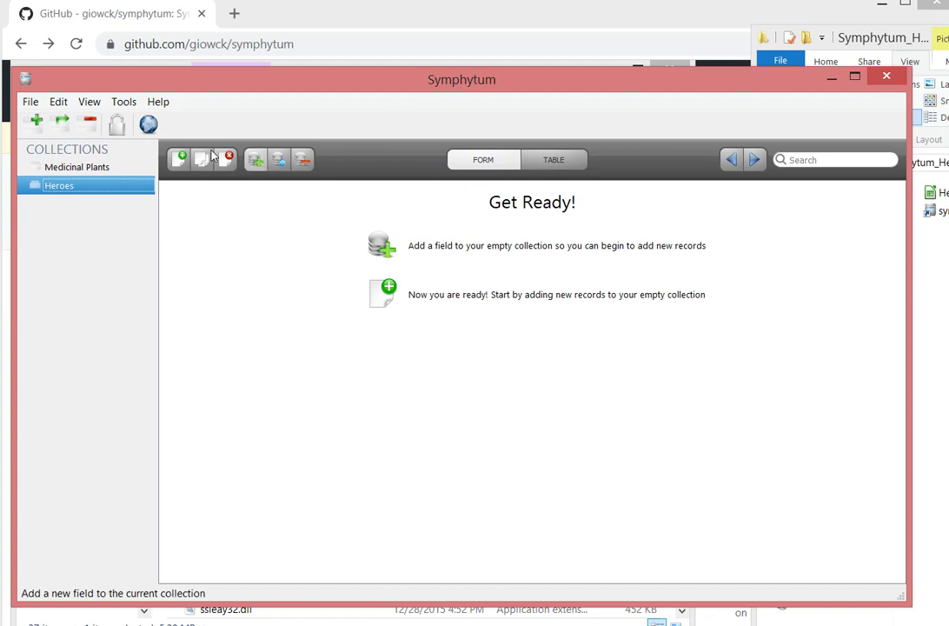
Define a new Text field named Hero_Name for the Heroes collection and continue to its properties
click(255, 160)
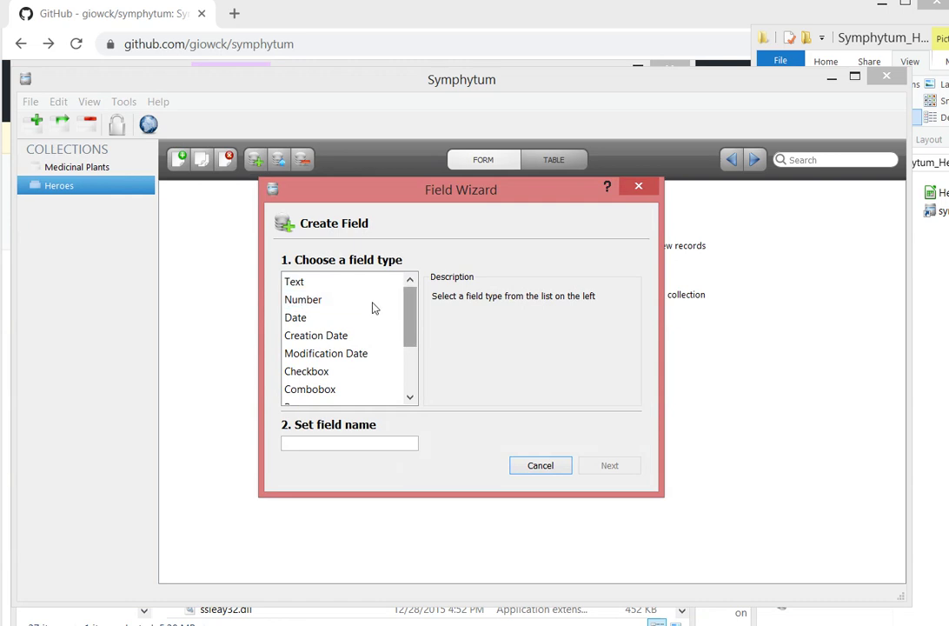
scroll(373, 313, down, 1)
scroll(374, 325, down, 3)
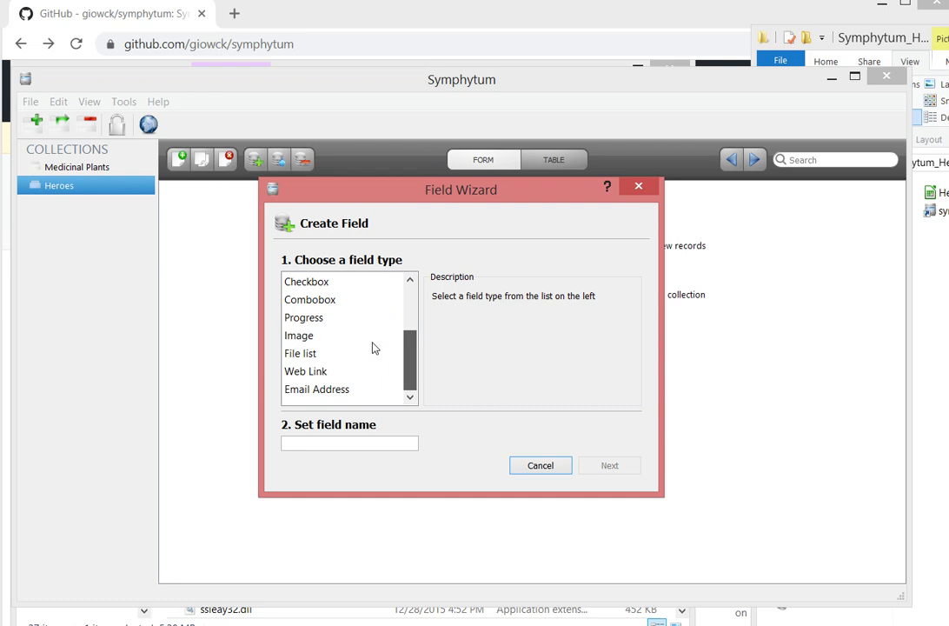
scroll(374, 347, up, 5)
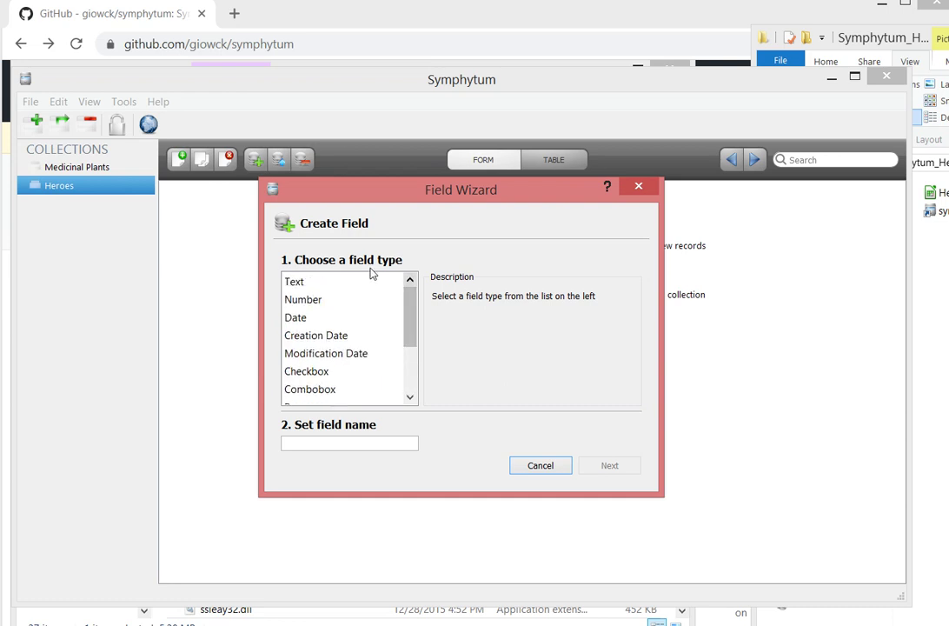
click(314, 281)
click(308, 441)
text(Hero_Name)
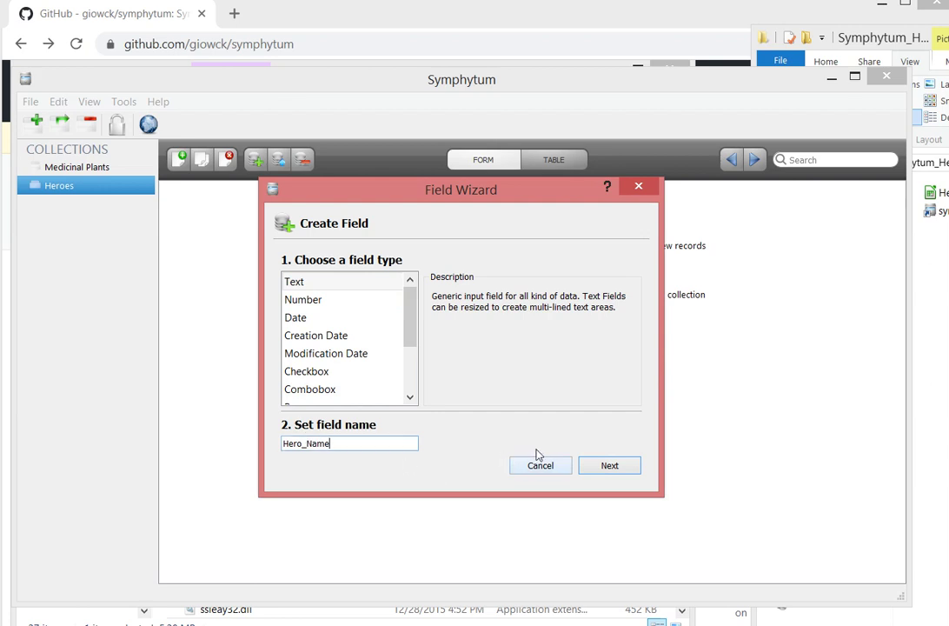
key(Return)
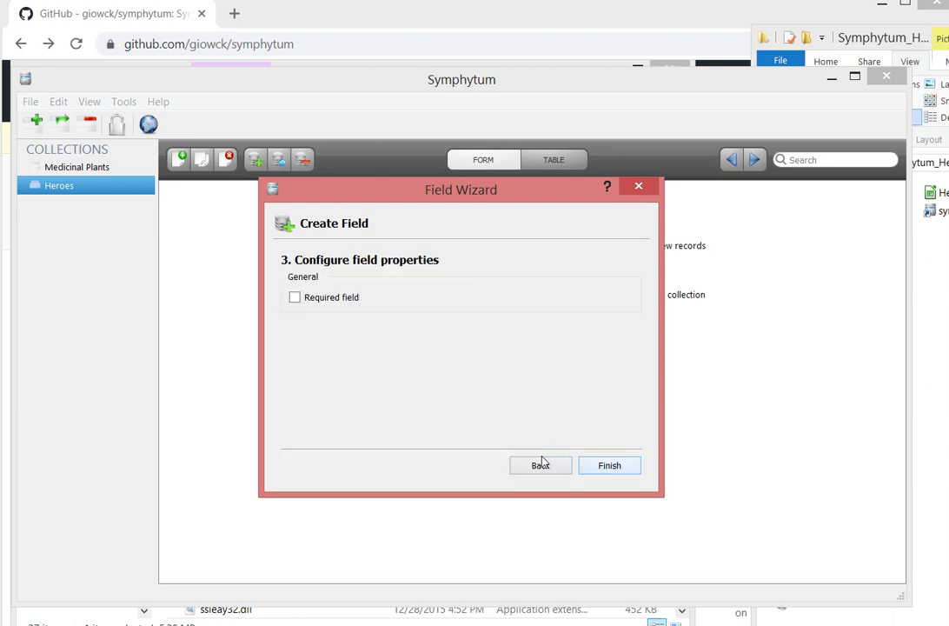
Go back to the field definition, re-enter Hero_Name as the field name, and return to the field properties
click(541, 463)
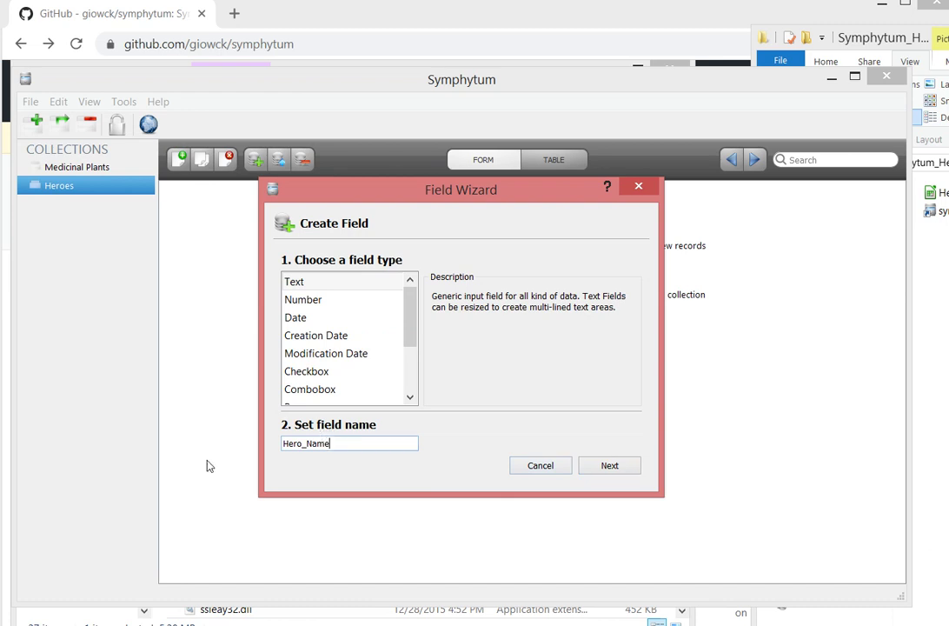
key(ctrl+a)
text(N)
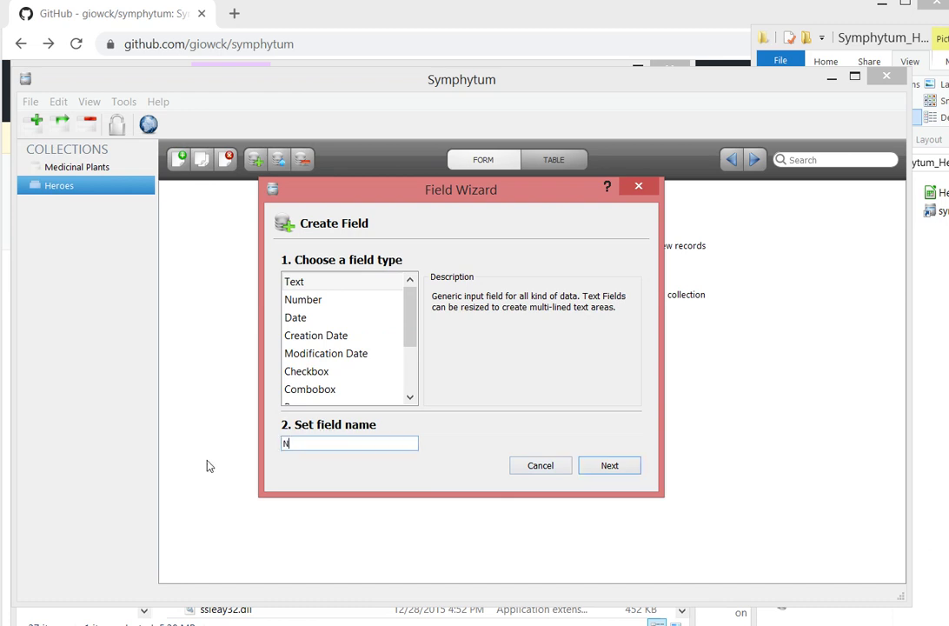
key(BackSpace)
text(Hero_Name)
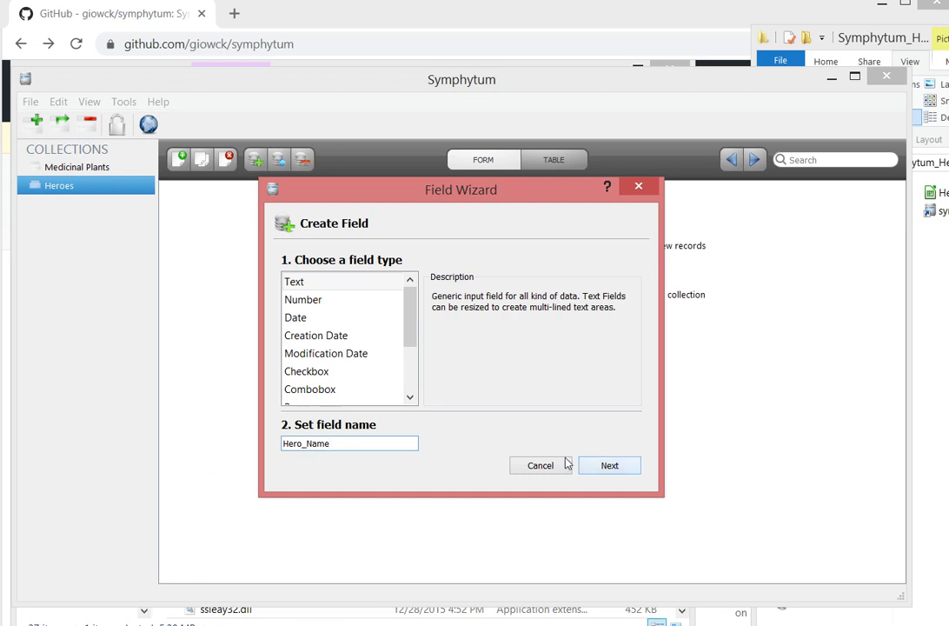
click(584, 464)
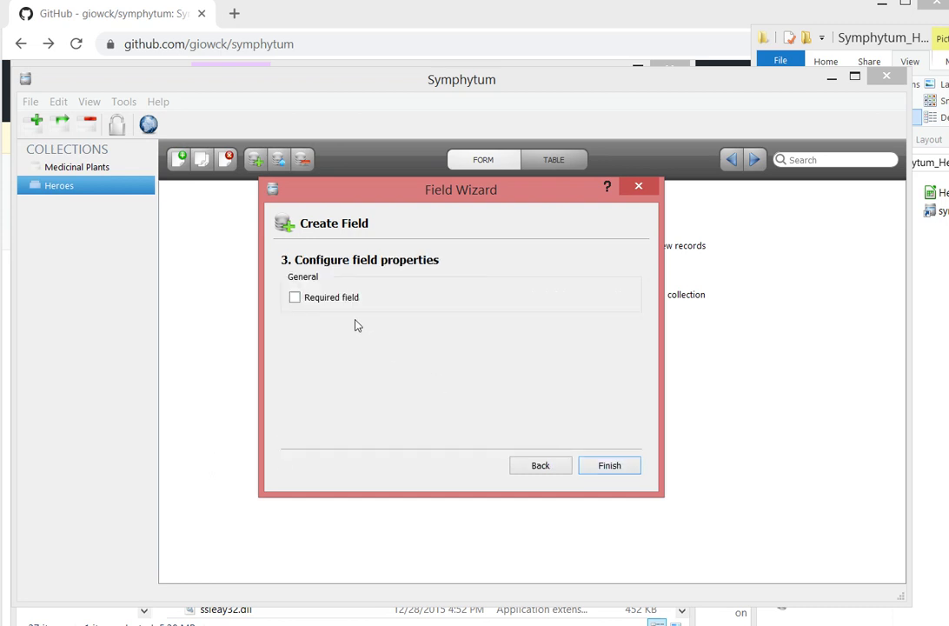
Make Hero_Name a required field, finish creating it, and check the collection in table view before returning to form view
click(296, 297)
click(582, 463)
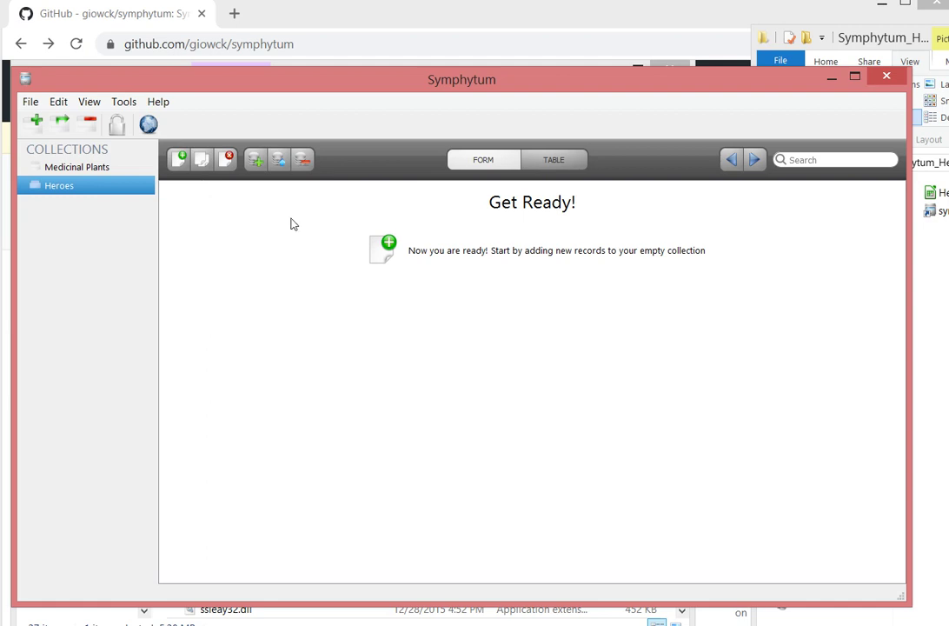
click(537, 163)
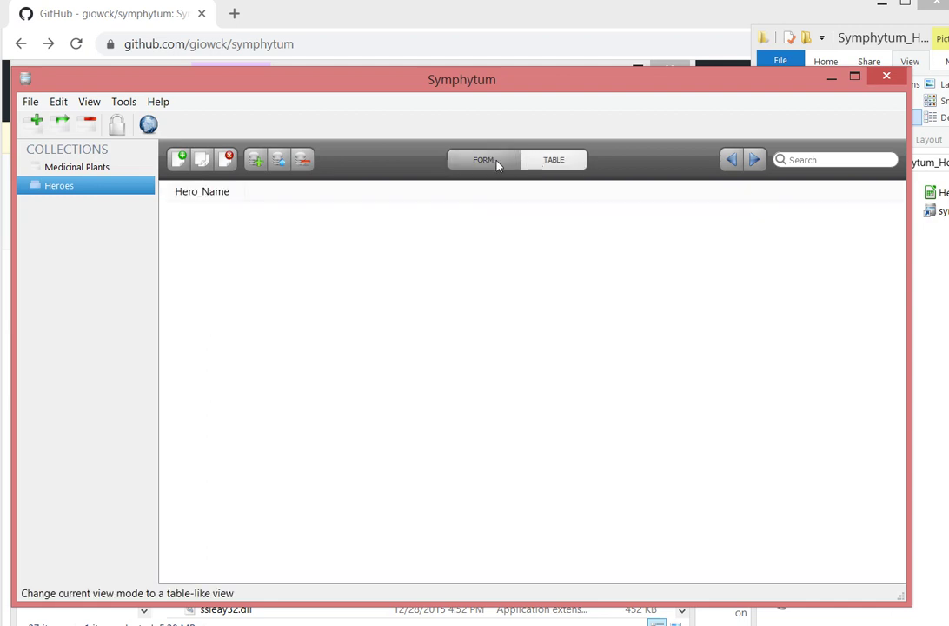
click(472, 160)
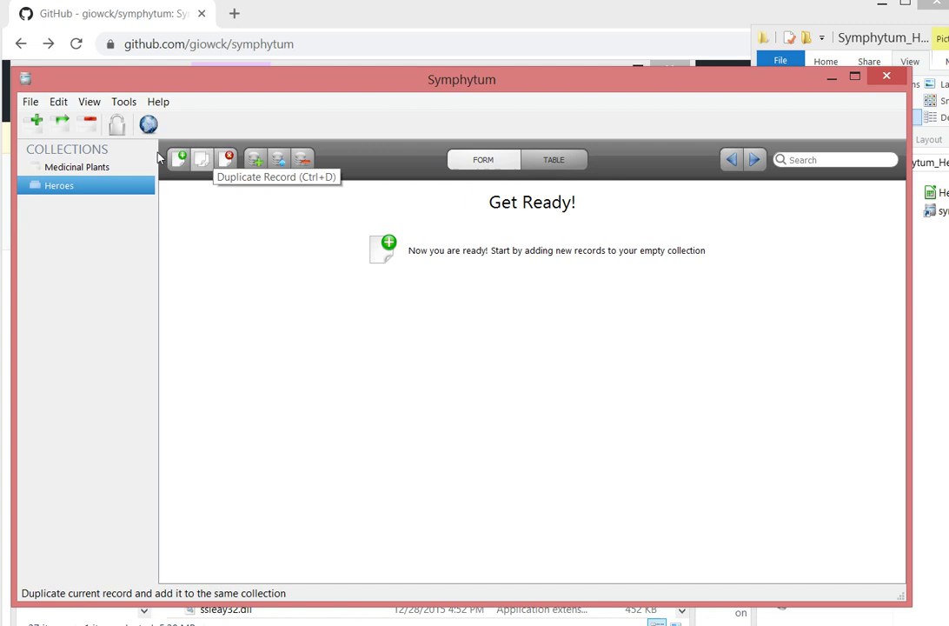
Add a record with the Hero_Name Superman and check it in table view before returning to form view
click(180, 159)
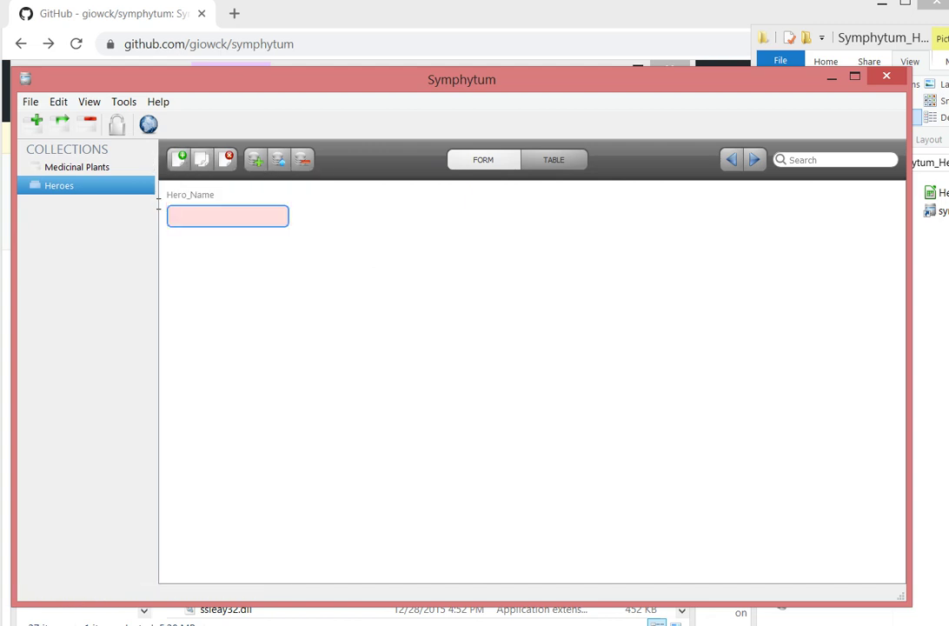
text(Superman)
click(554, 160)
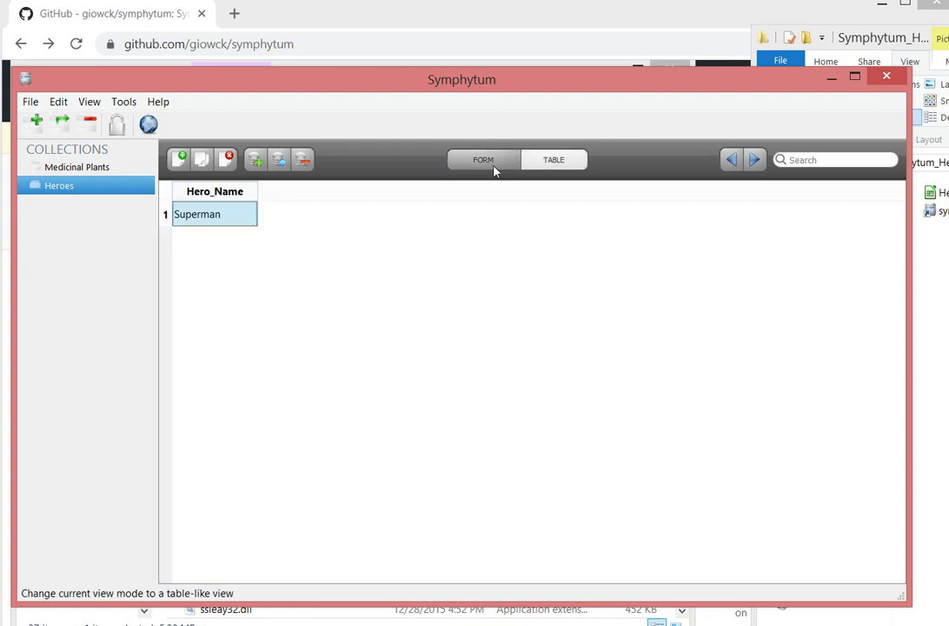
click(450, 160)
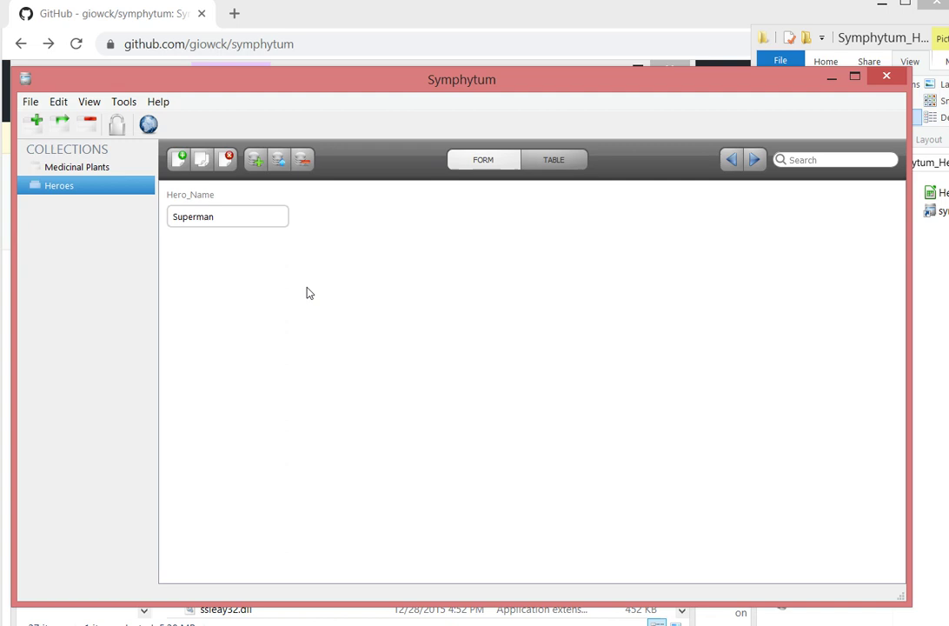
Add a required Text field named First_Name to the Heroes collection
click(224, 159)
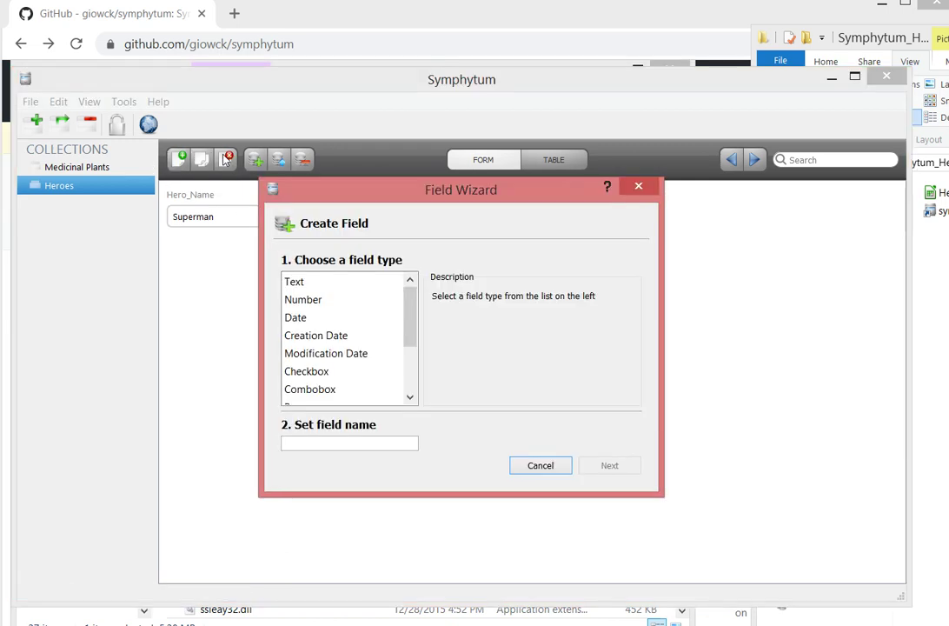
click(297, 281)
text(First_Name)
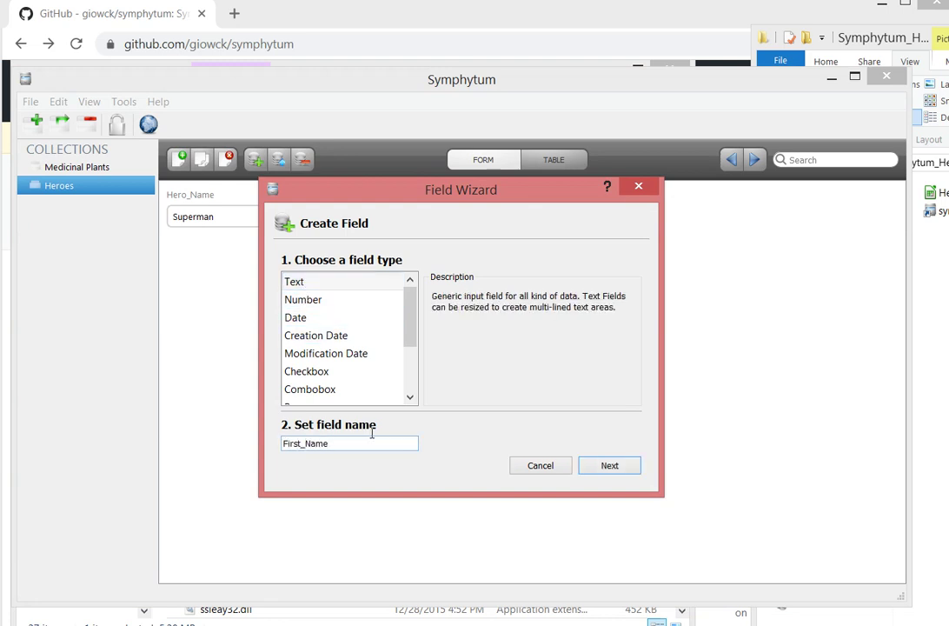
click(581, 465)
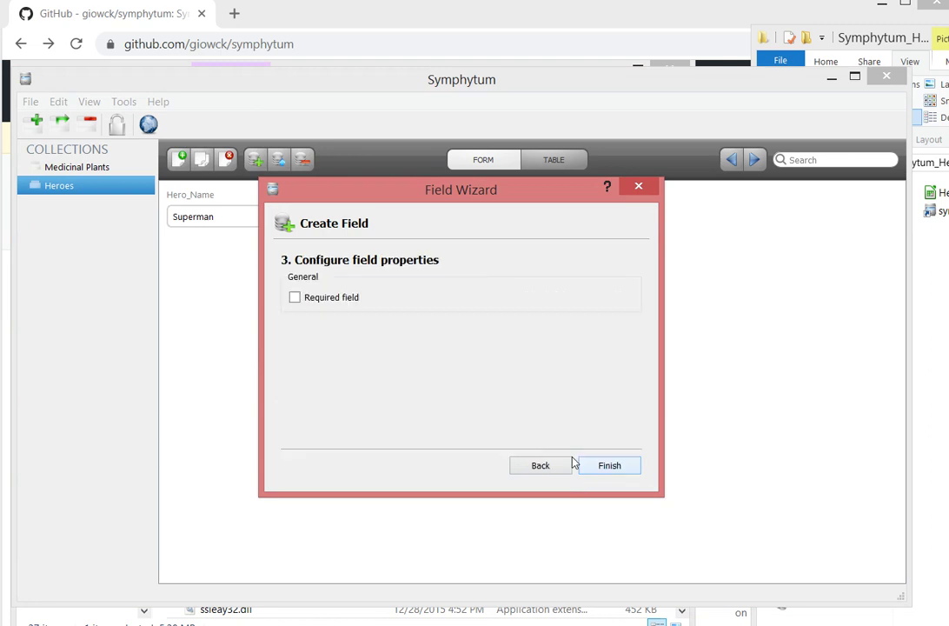
click(295, 297)
click(584, 465)
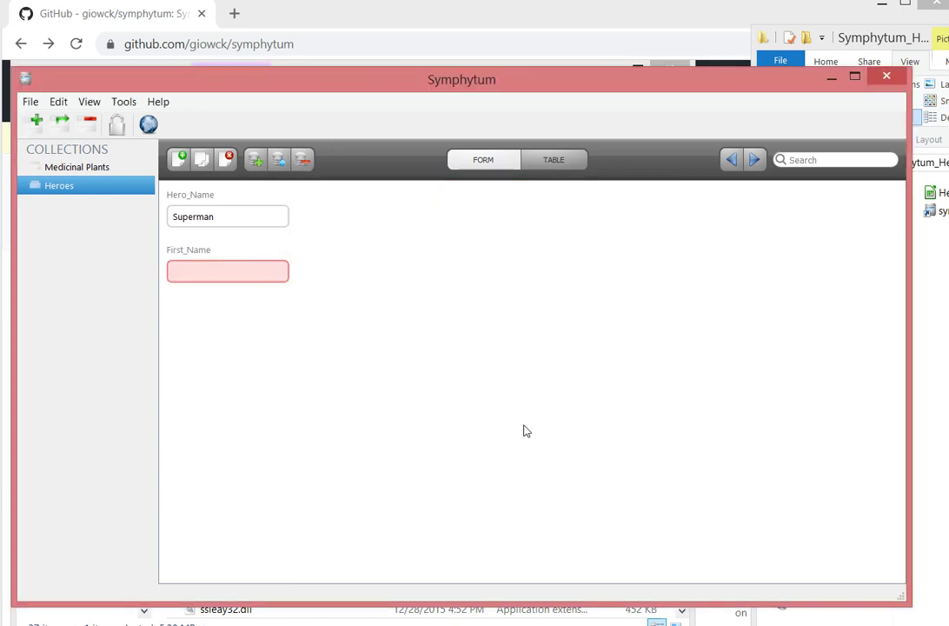
Add a required Text field named Last_Name to the Heroes collection
click(226, 156)
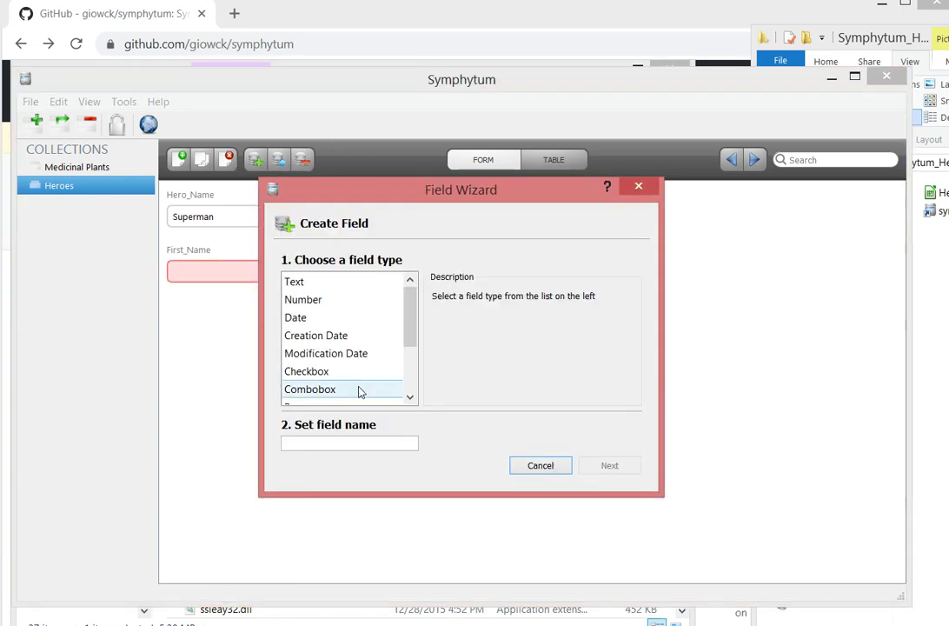
click(318, 282)
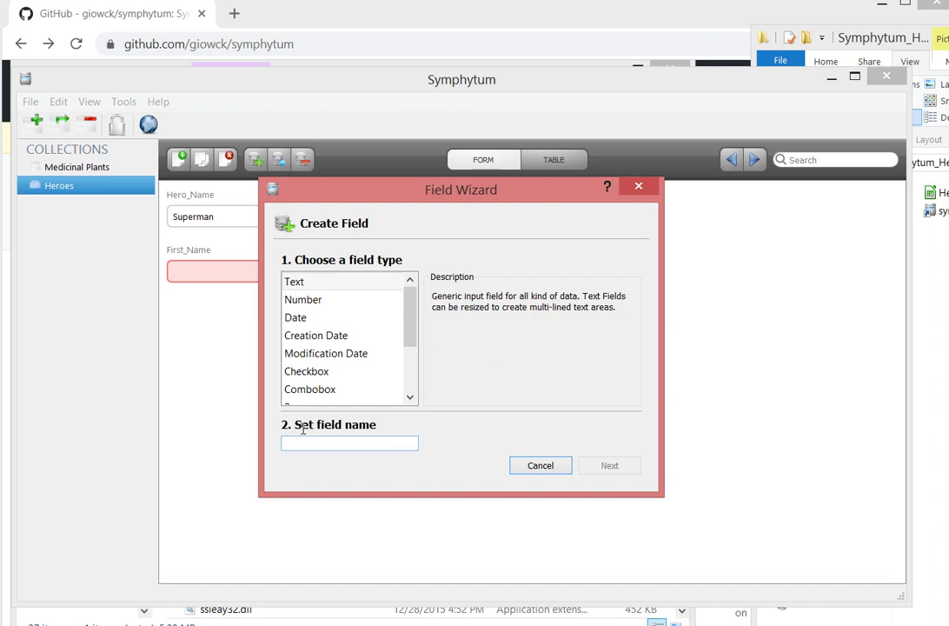
text(Last_Name)
click(607, 463)
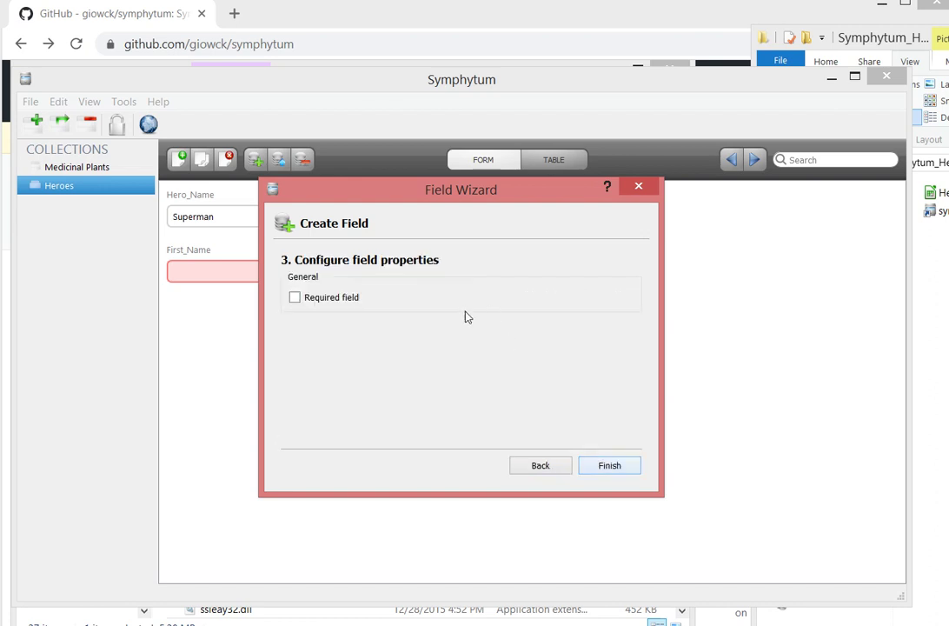
click(296, 297)
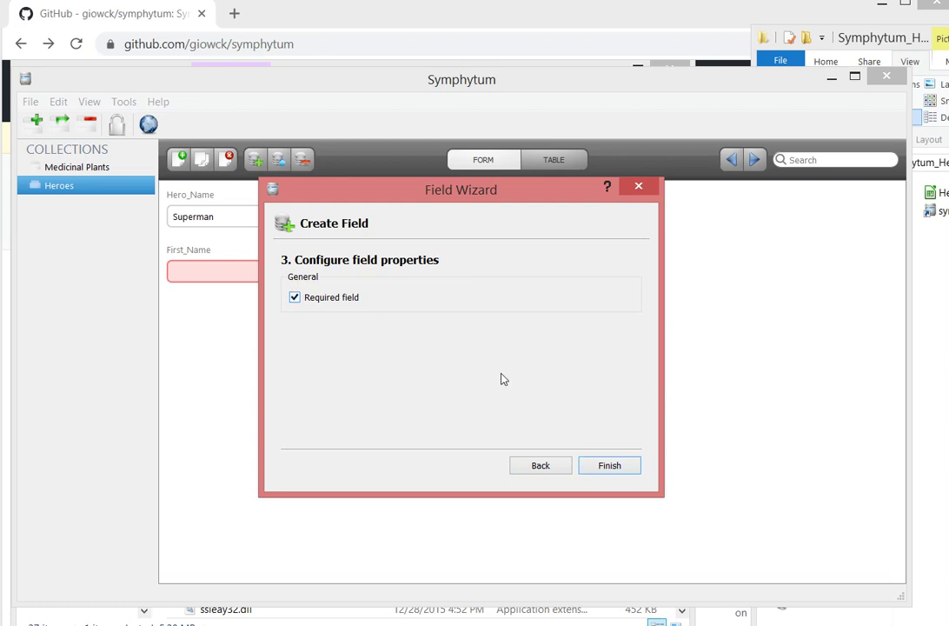
click(584, 465)
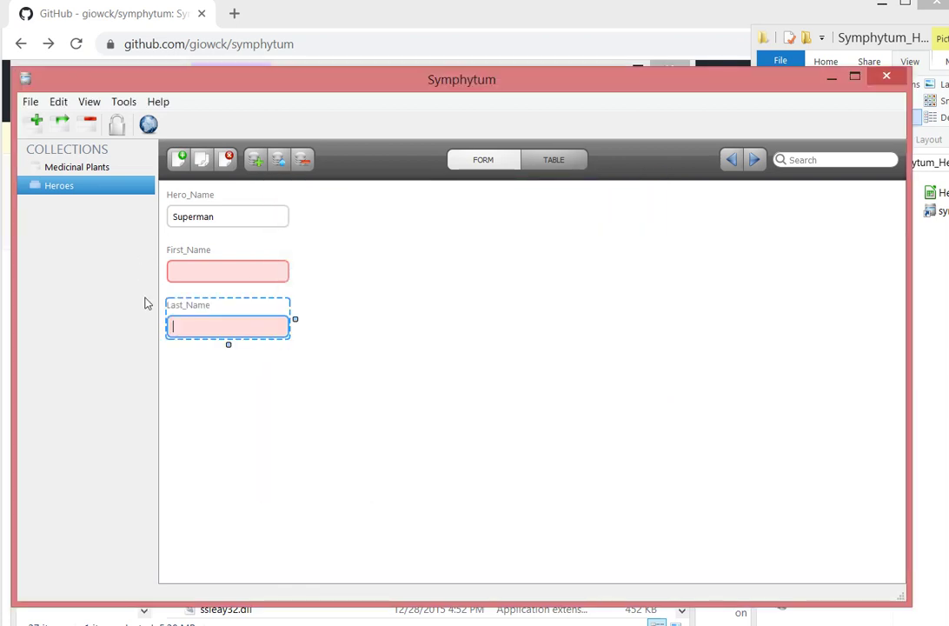
Place the Last_Name field beside First_Name on the form and display the collection in table view
drag(171, 300, 296, 244)
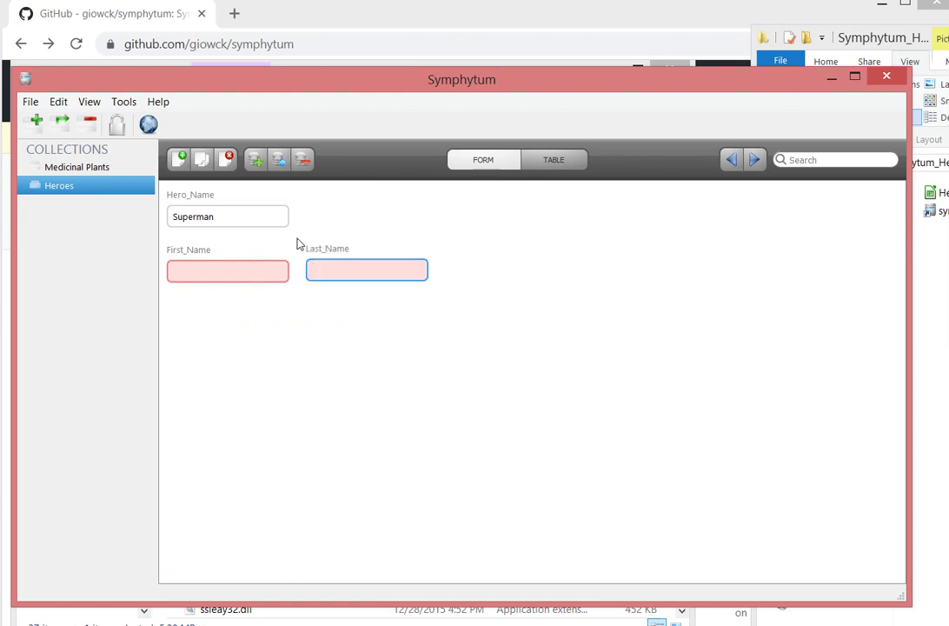
click(519, 159)
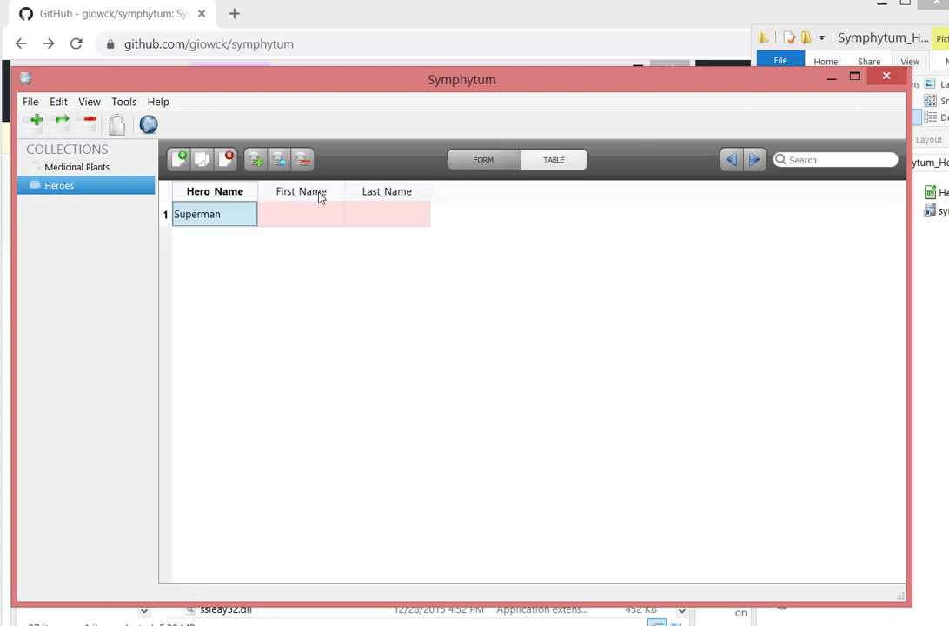
Enter First_Name Clark and Last_Name Kent in the Superman record's table row, and return to form view
key(Tab)
key(F2)
text(Clark)
key(Tab)
text(Kent)
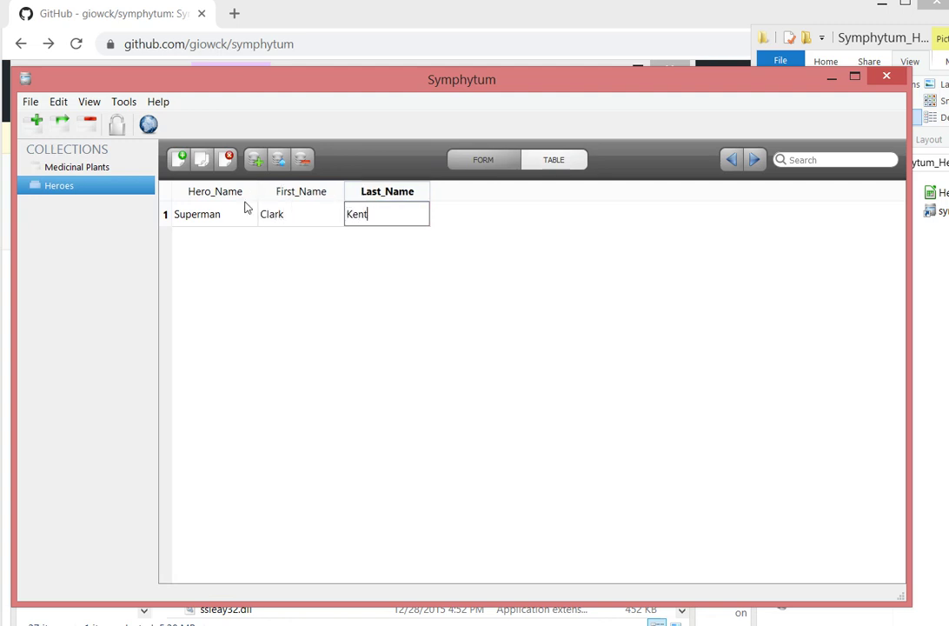
key(Return)
click(457, 156)
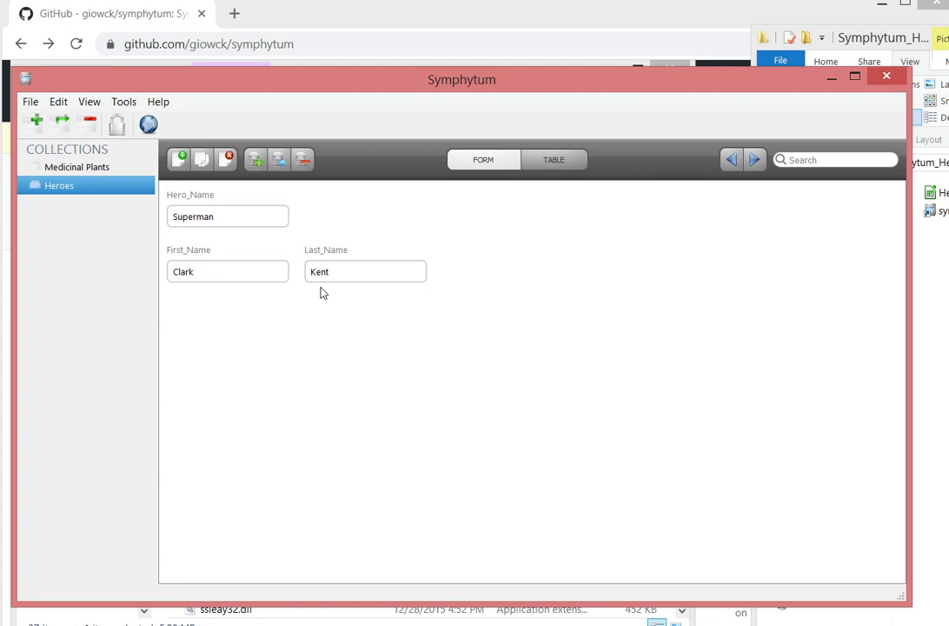
Add an Image field named Hero_Pic to the Heroes collection and place it beside Last_Name on the form
click(255, 159)
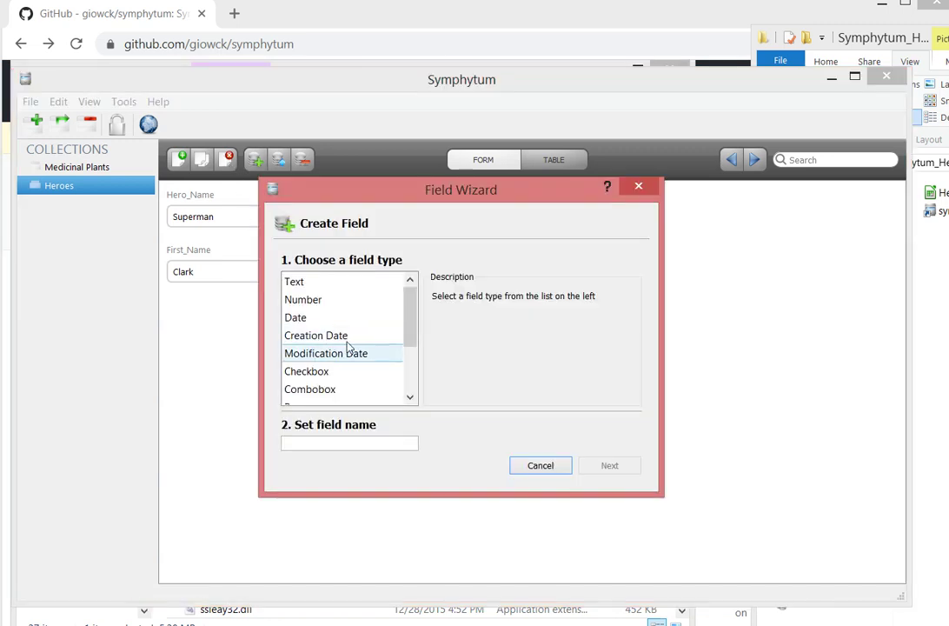
scroll(375, 317, down, 1)
click(280, 374)
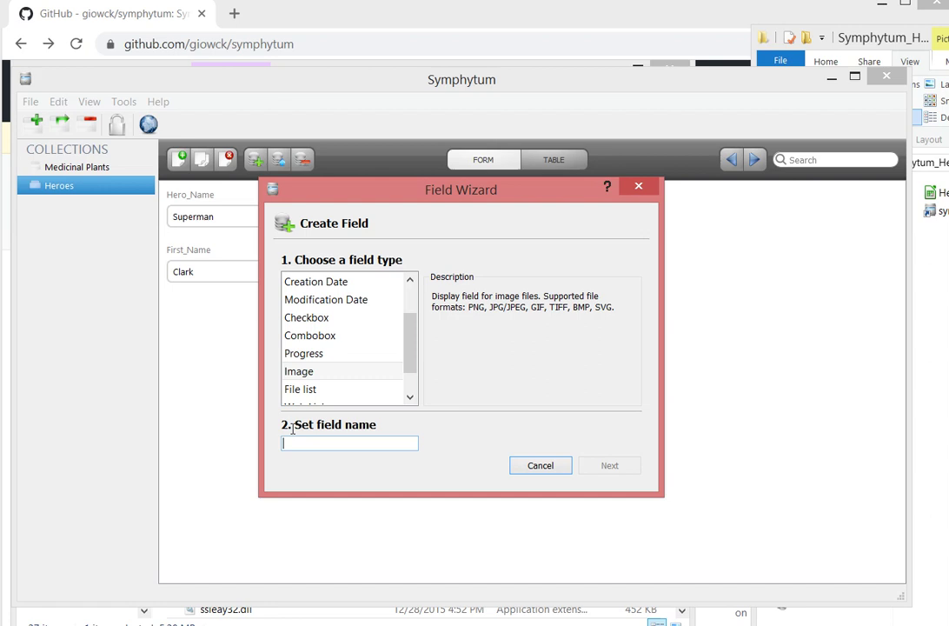
text(Heor)
text(ro_P)
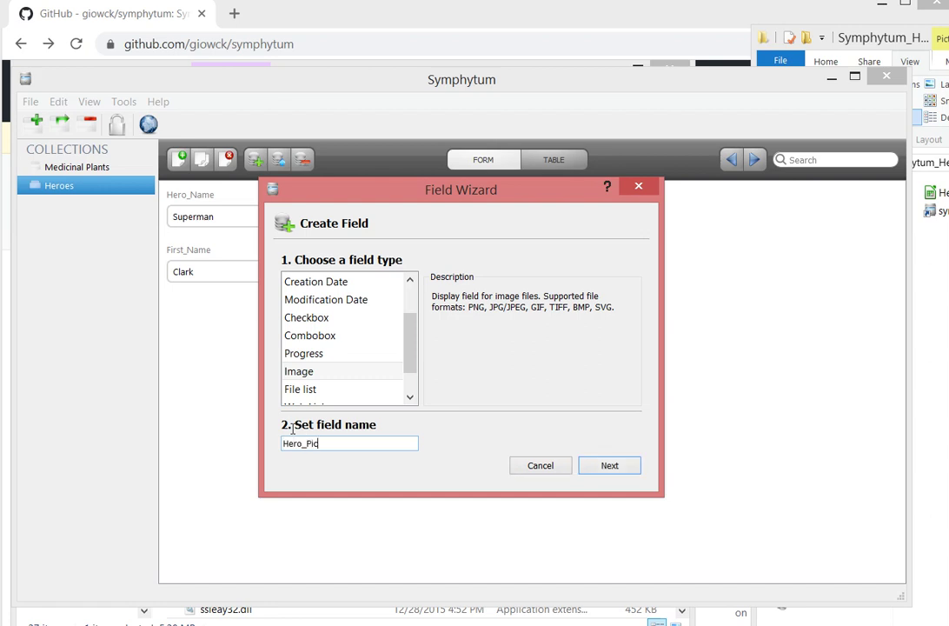
text(ic)
key(Return)
key(Return)
drag(184, 360, 470, 295)
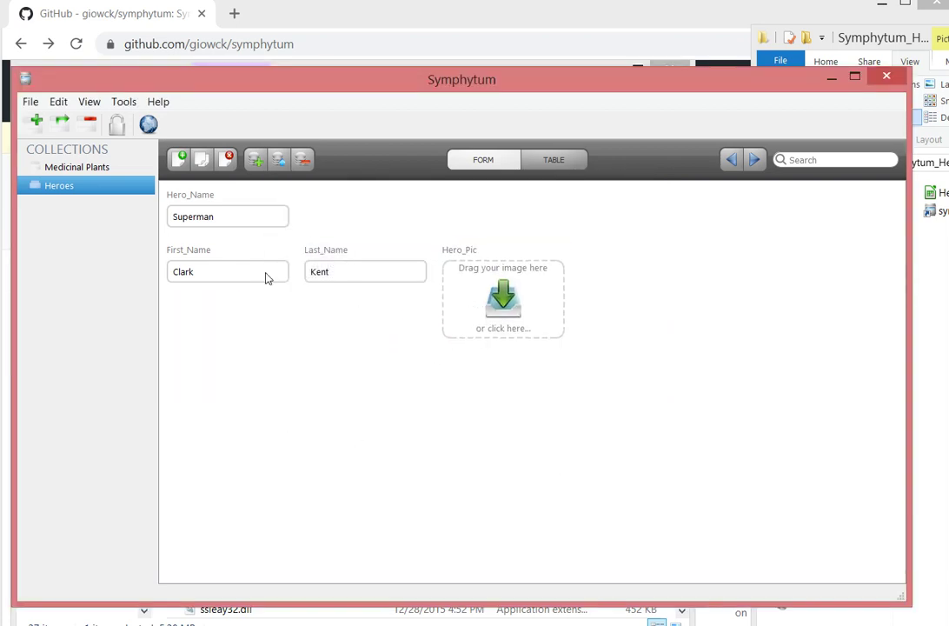
click(196, 259)
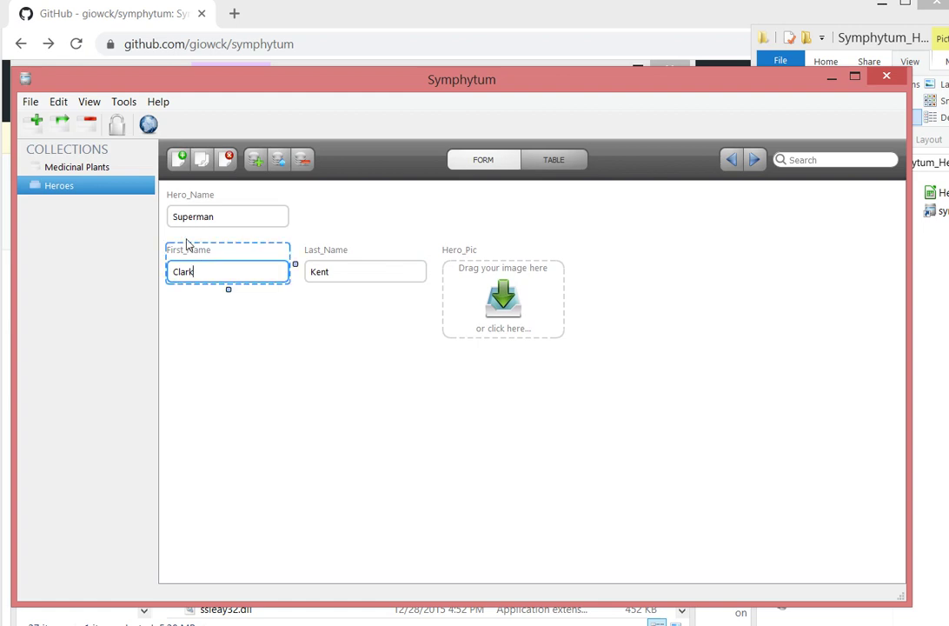
drag(190, 251, 186, 417)
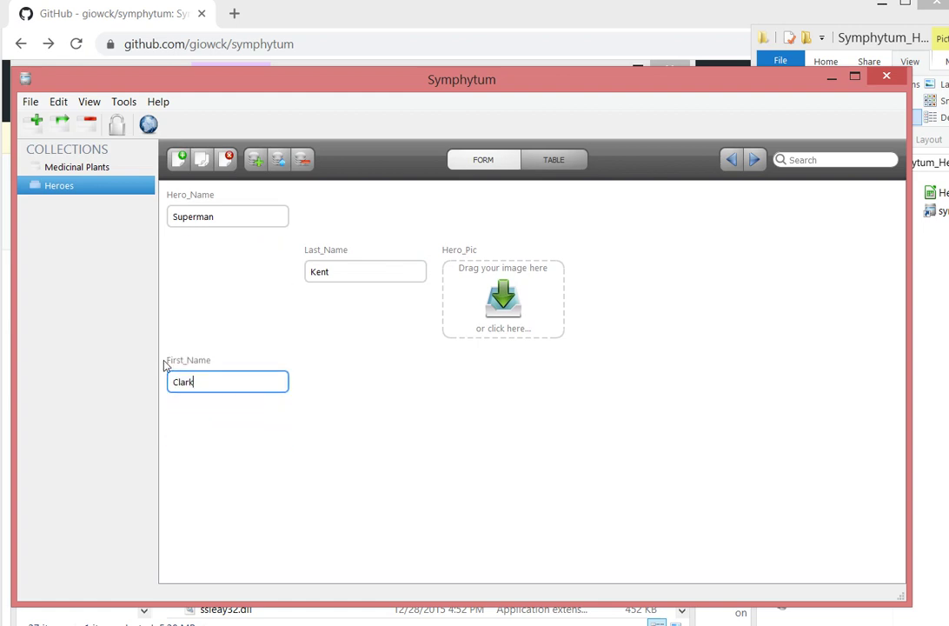
double_click(164, 356)
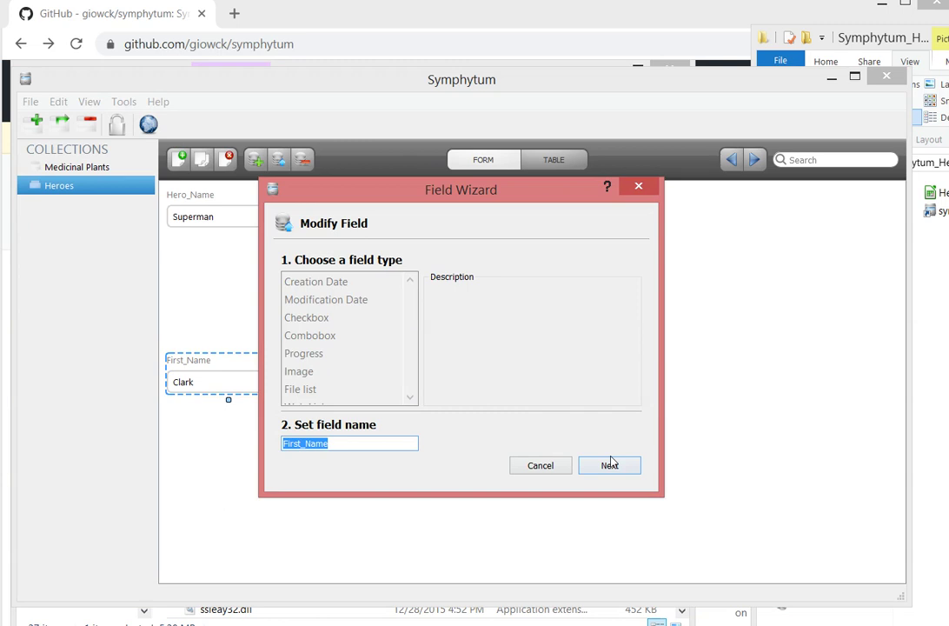
click(594, 465)
click(524, 463)
click(516, 465)
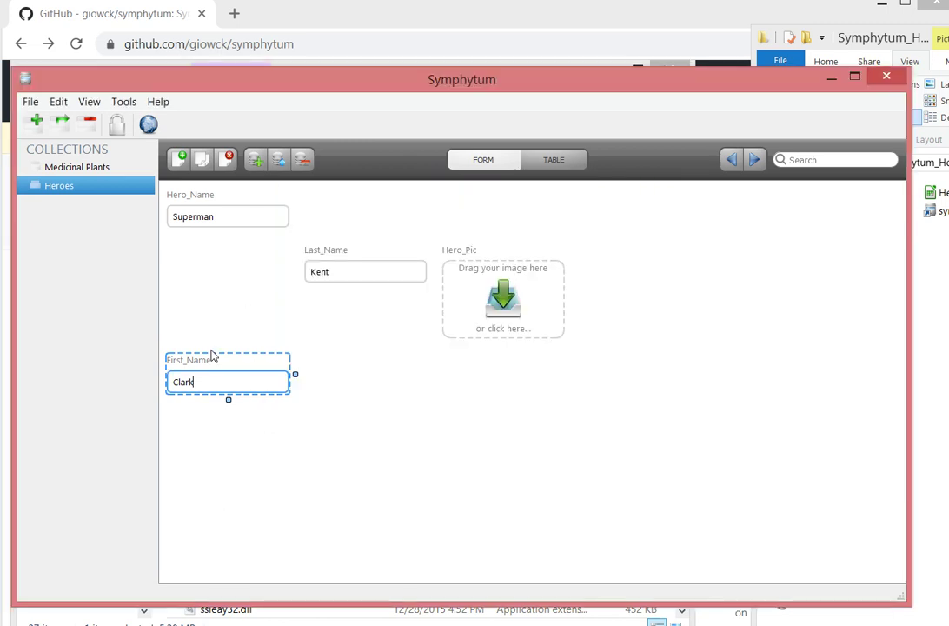
Move First_Name and Last_Name side by side lower on the form, and place Hero_Pic beside Hero_Name
drag(212, 357, 207, 416)
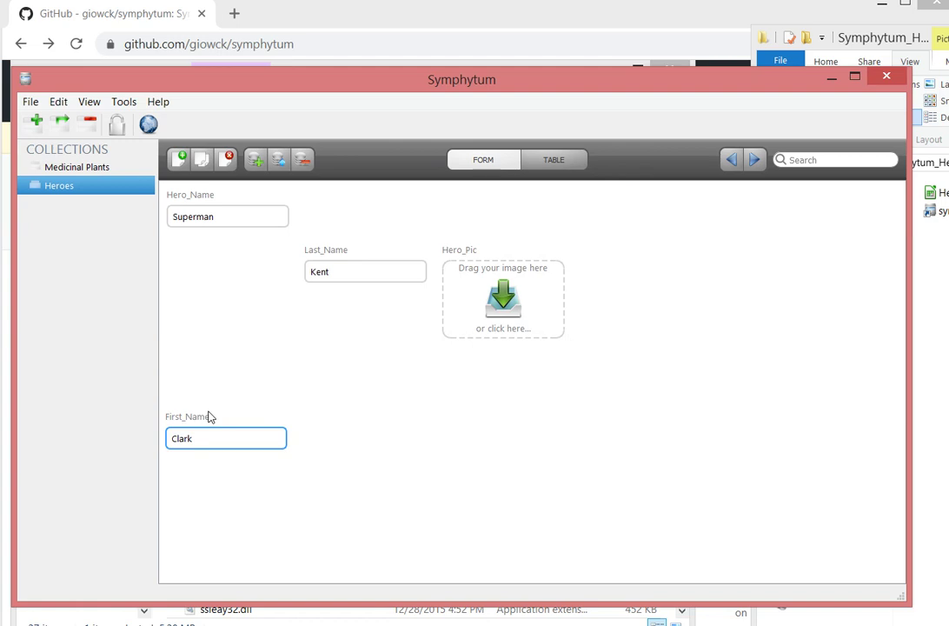
click(304, 247)
drag(297, 243, 306, 416)
click(453, 249)
drag(453, 249, 306, 198)
drag(383, 278, 385, 276)
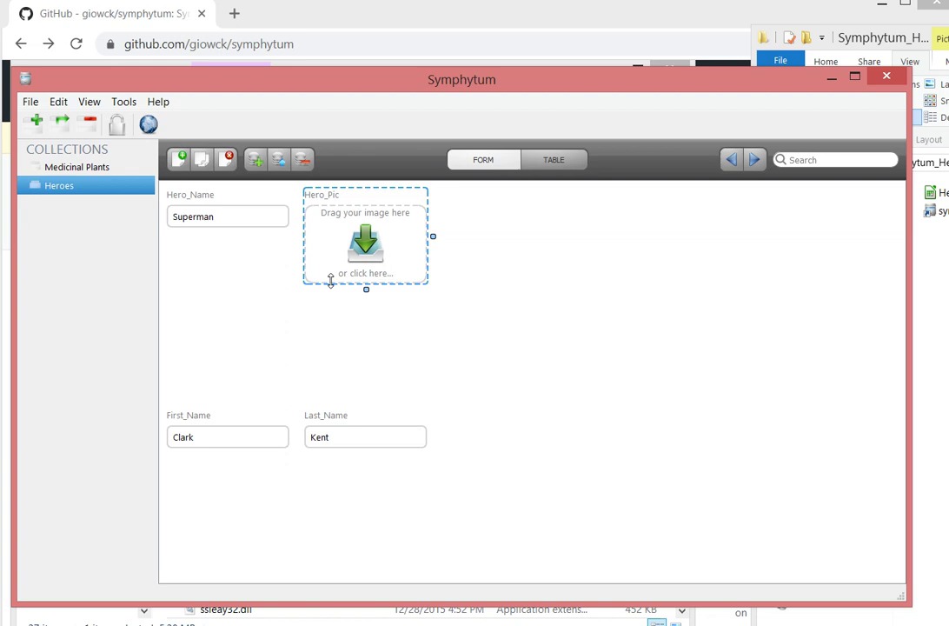
Place Hero_Pic below Hero_Name and enlarge it to three columns wide and about twice its height
drag(338, 195, 450, 273)
click(260, 284)
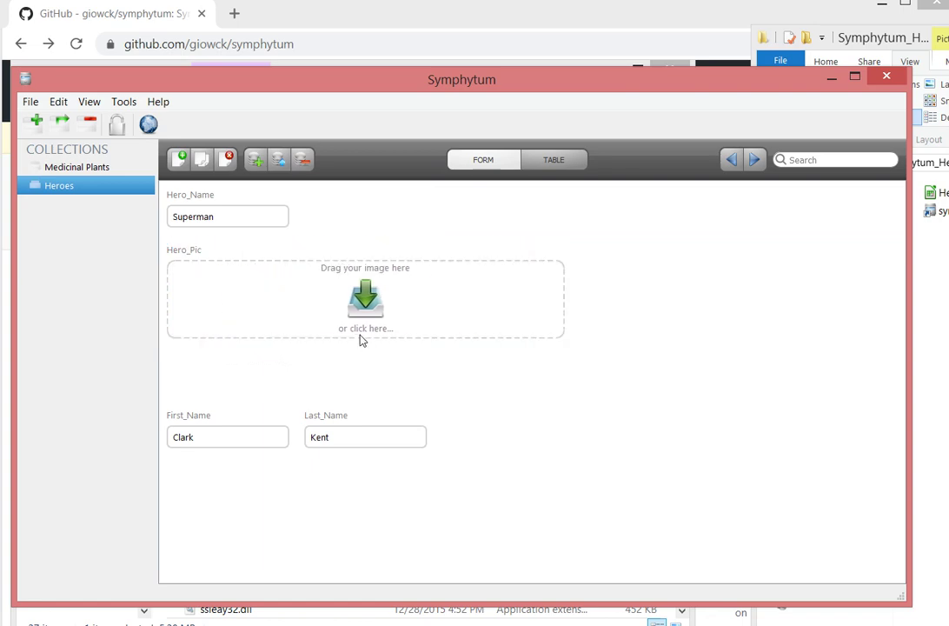
click(359, 329)
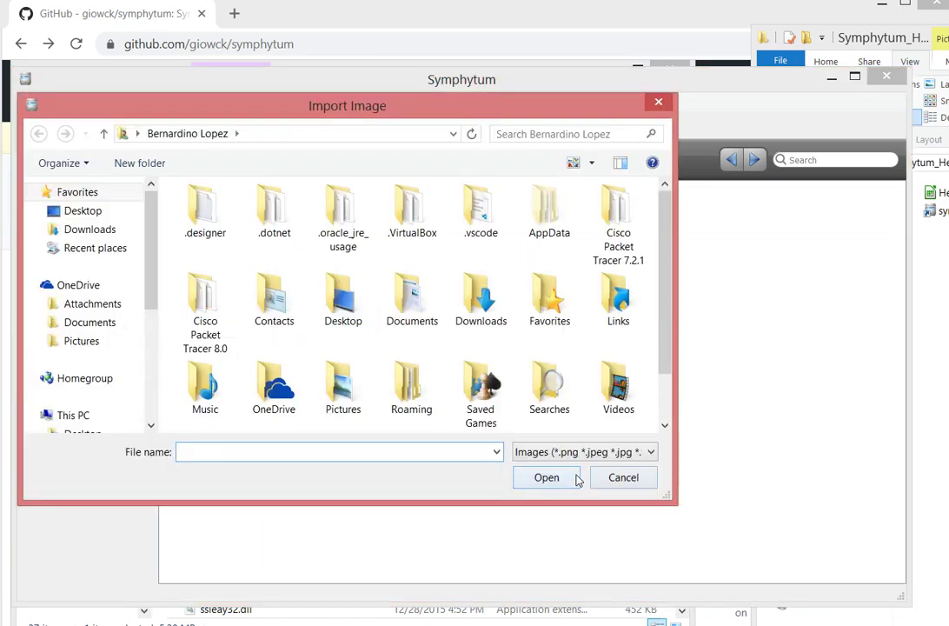
click(623, 477)
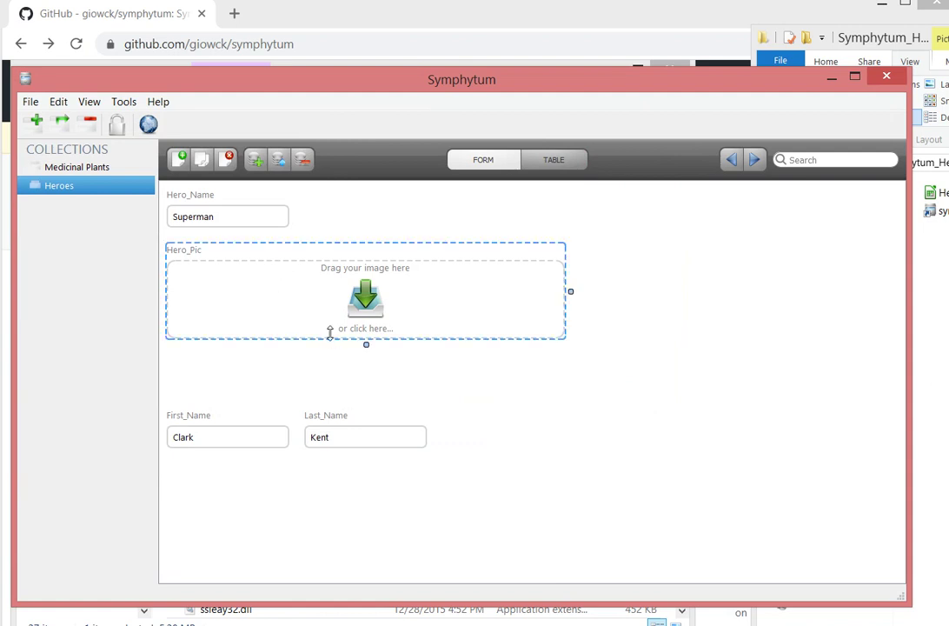
drag(331, 335, 327, 406)
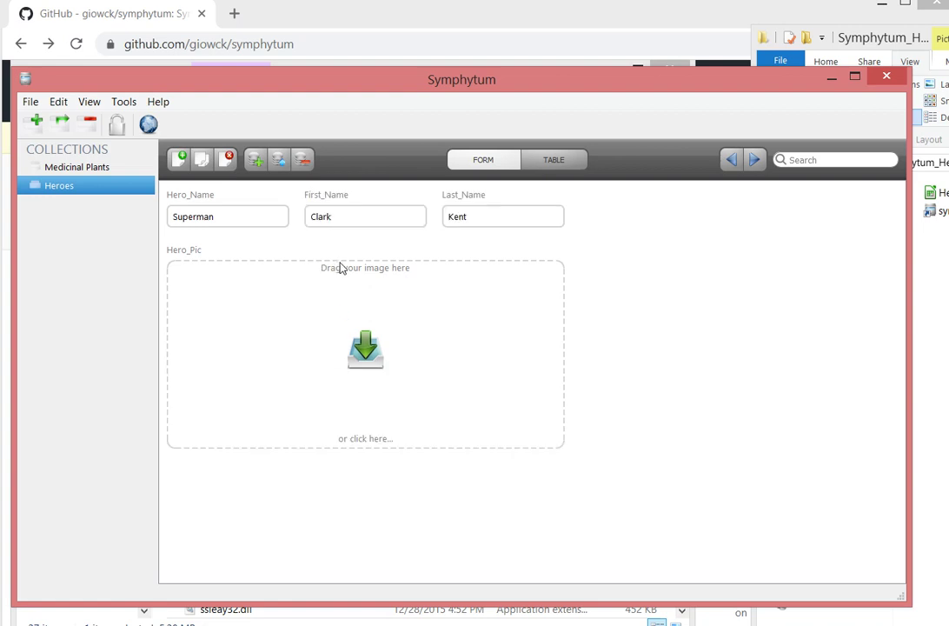
Arrange First_Name and Last_Name below Hero_Pic with Hero_Name centred above it, and check the collection in table view
drag(320, 195, 222, 479)
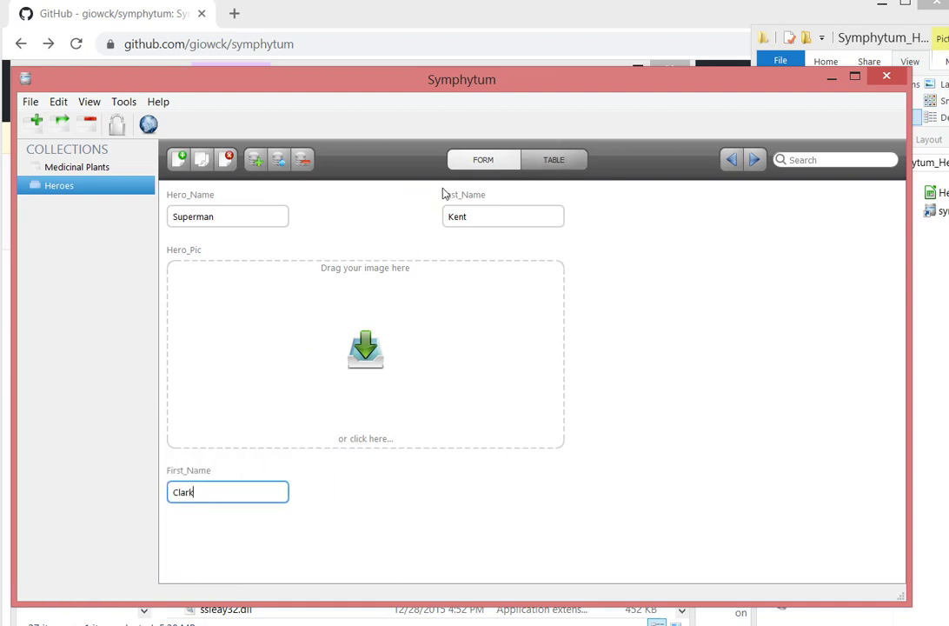
drag(437, 191, 356, 470)
drag(179, 185, 303, 184)
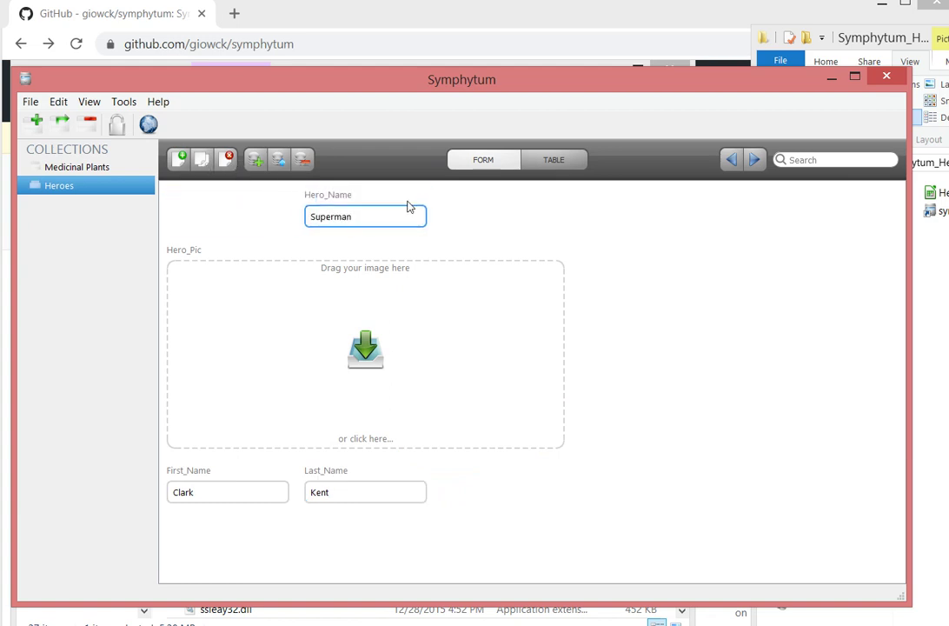
click(535, 160)
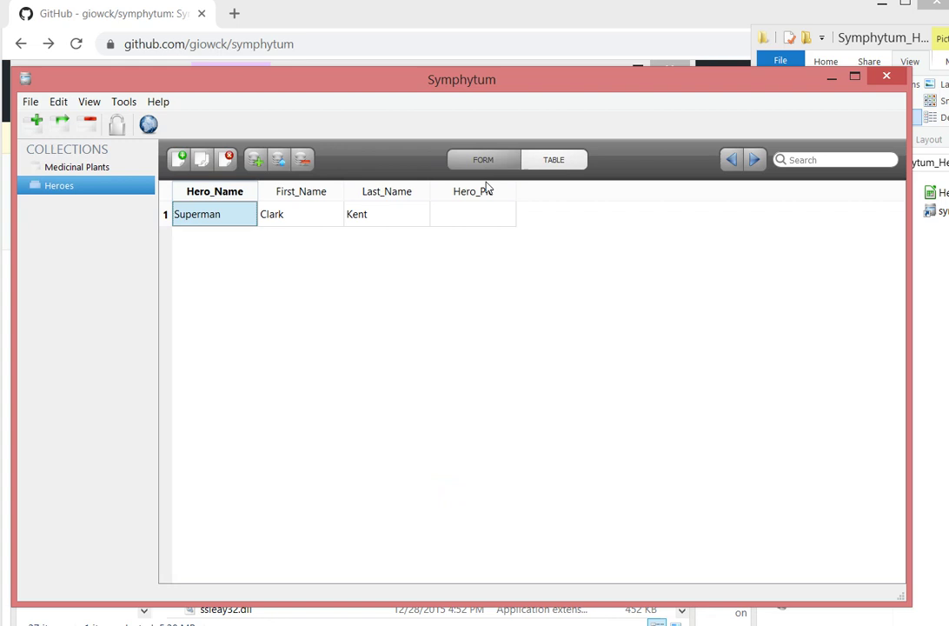
click(483, 160)
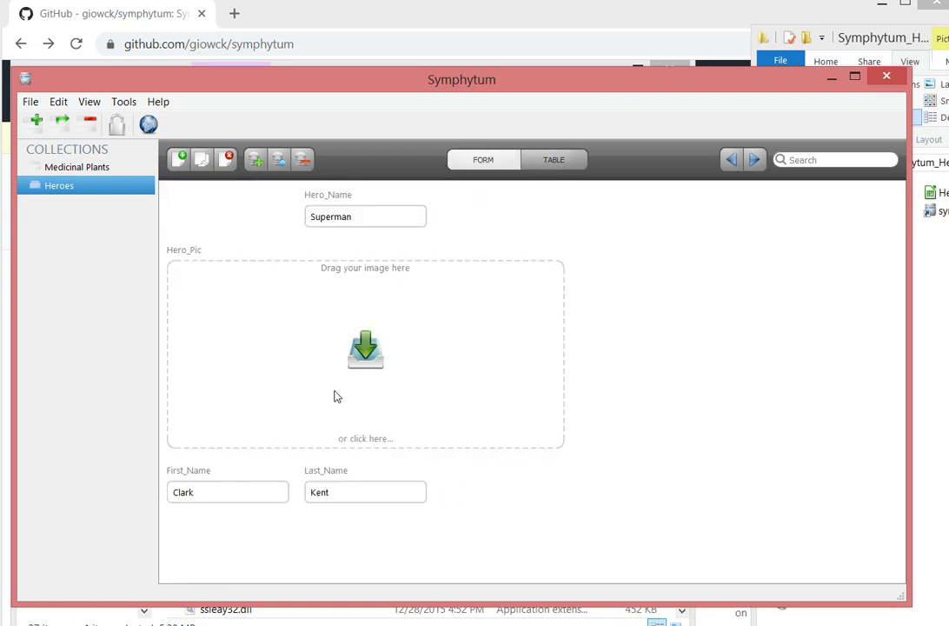
Import Superman.jpg from c:\dino\Symphytum into the Superman record's Hero_Pic field and check it in table view
click(330, 354)
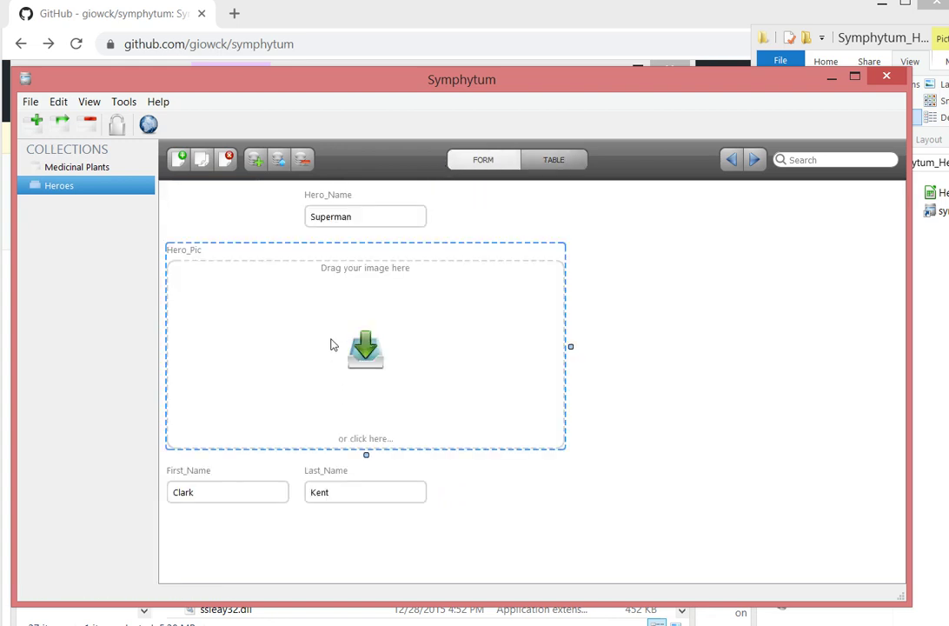
double_click(330, 345)
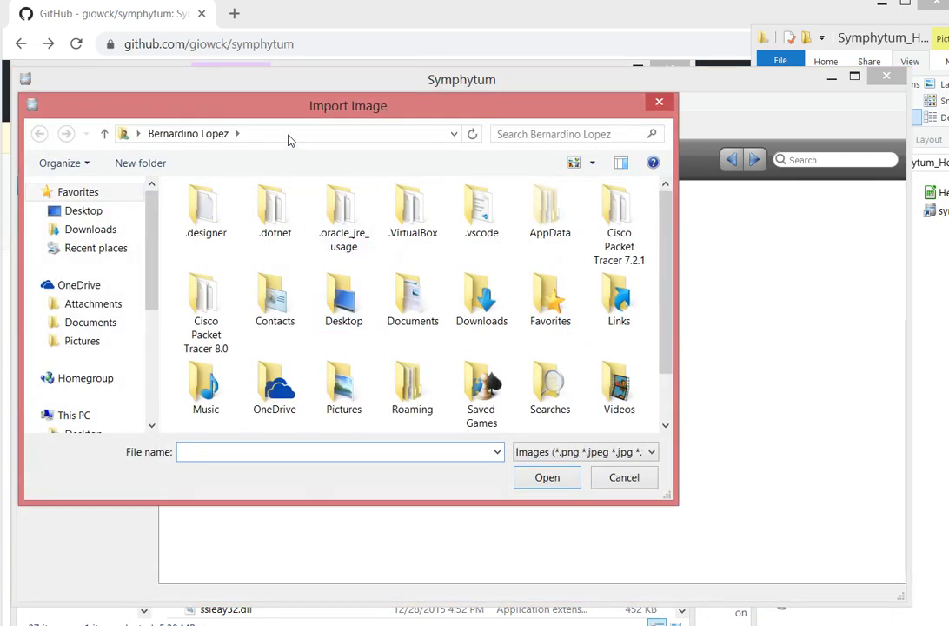
click(289, 131)
text(c:\dino\sym)
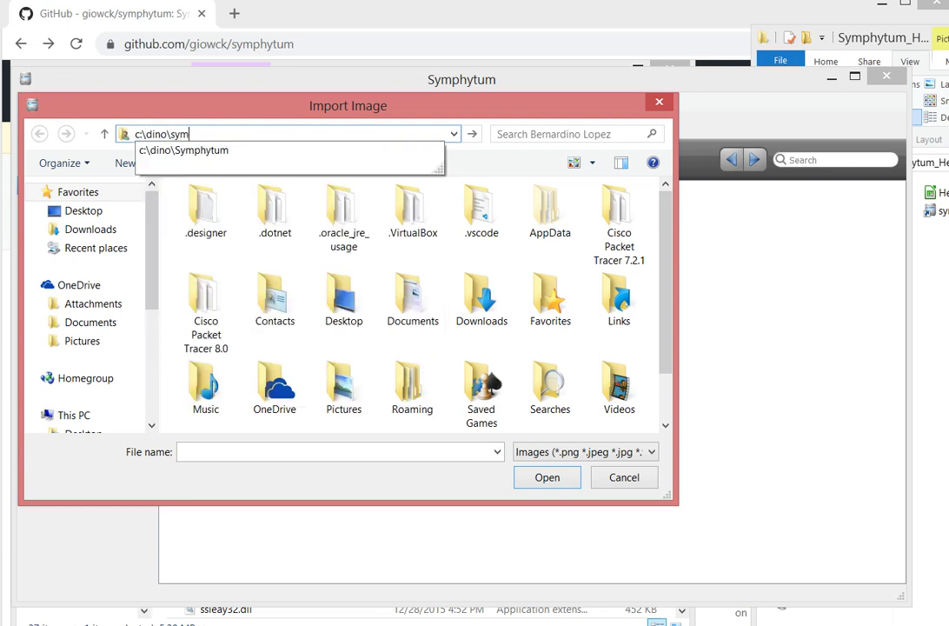
click(186, 149)
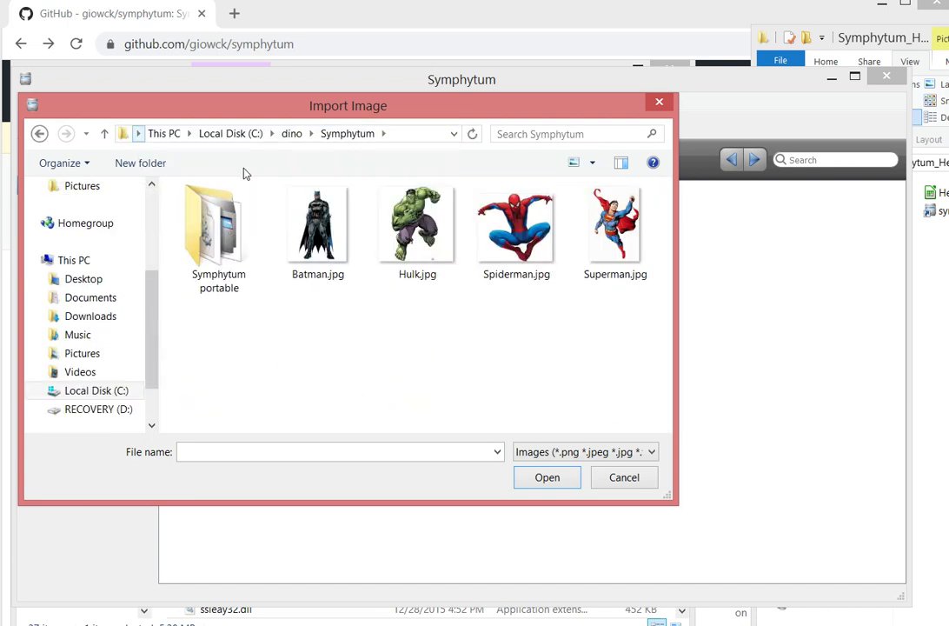
double_click(574, 231)
click(523, 162)
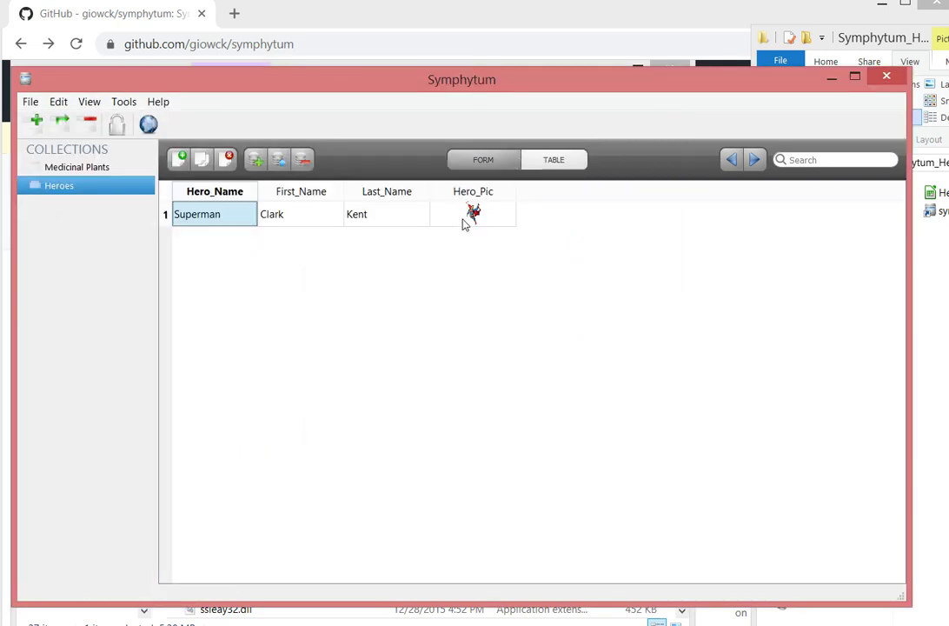
click(483, 160)
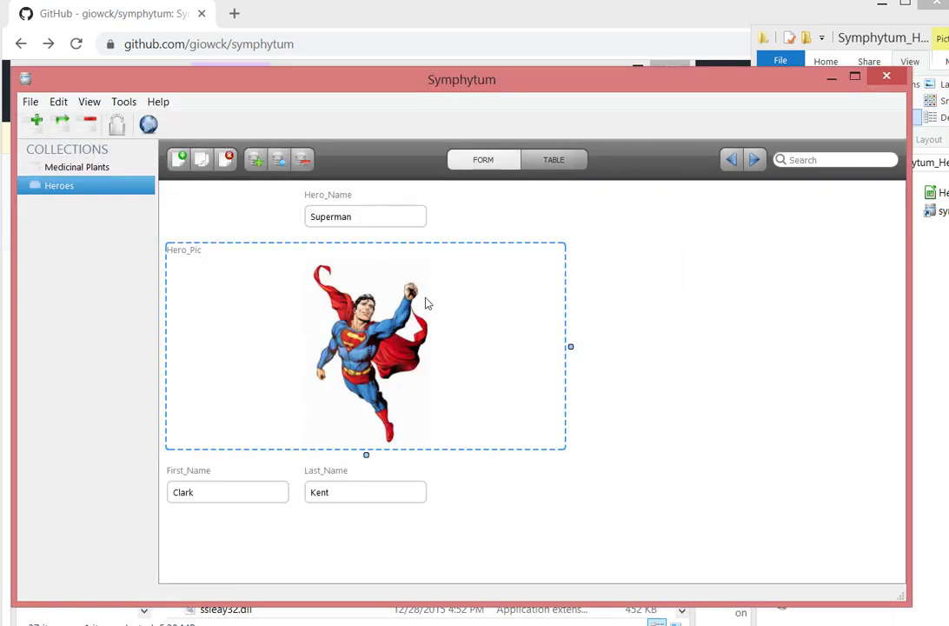
Add a record with the Hero_Name Hulk and import Hulk.jpg from c:\dino\Symphytum as its Hero_Pic
click(179, 159)
click(306, 205)
text(Hulk)
click(341, 358)
click(330, 348)
click(287, 129)
text(c:\dino\sy)
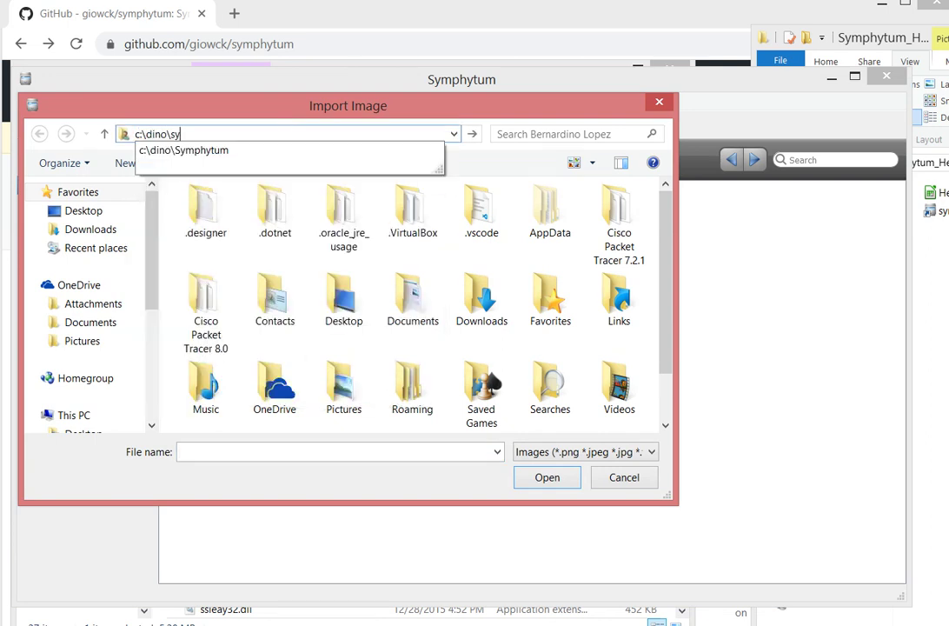
click(248, 148)
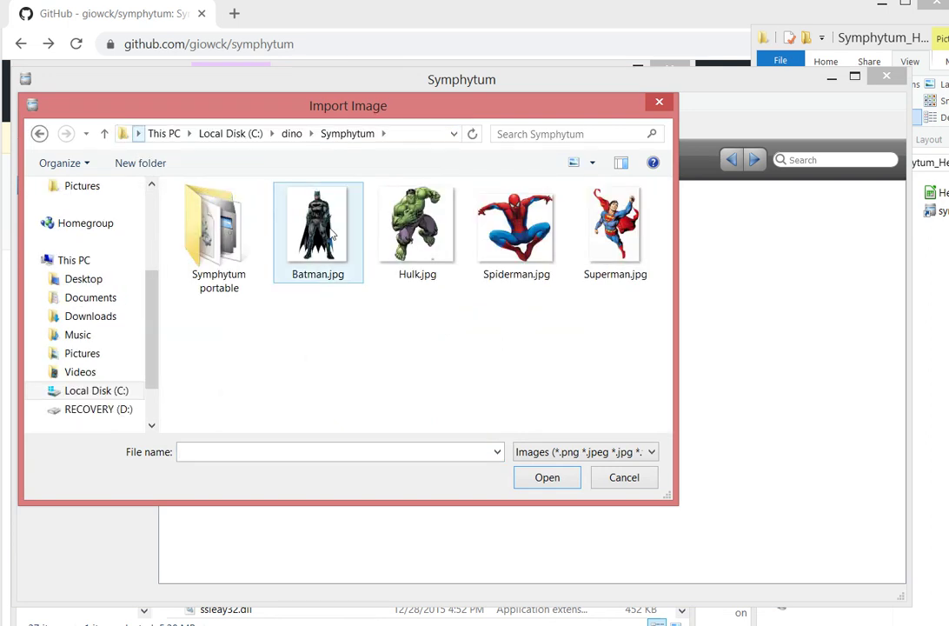
click(380, 222)
double_click(380, 222)
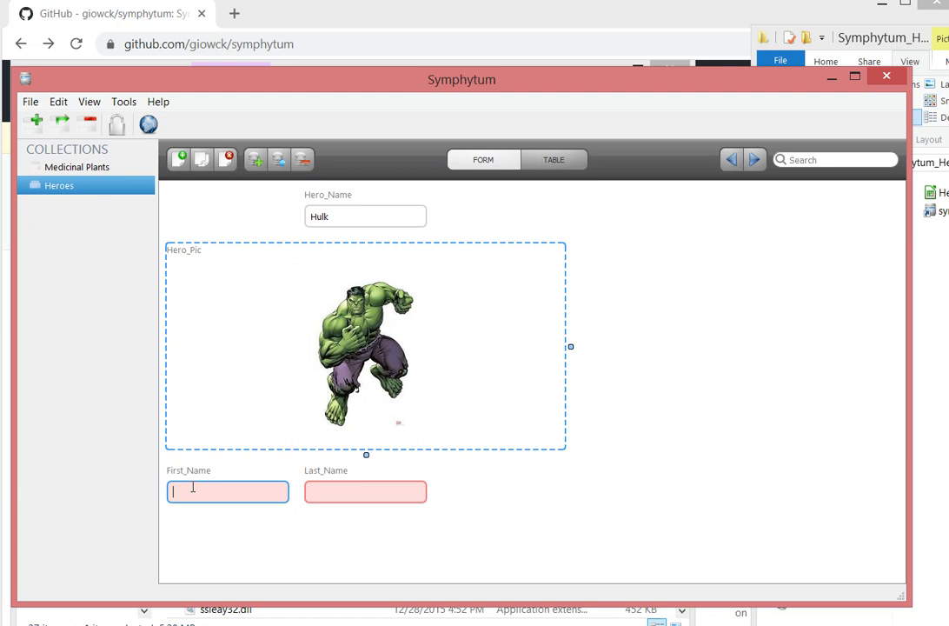
Enter First_Name Bruce and Last_Name Banner for the Hulk record and check the collection in table view
text(e)
key(Tab)
text(B)
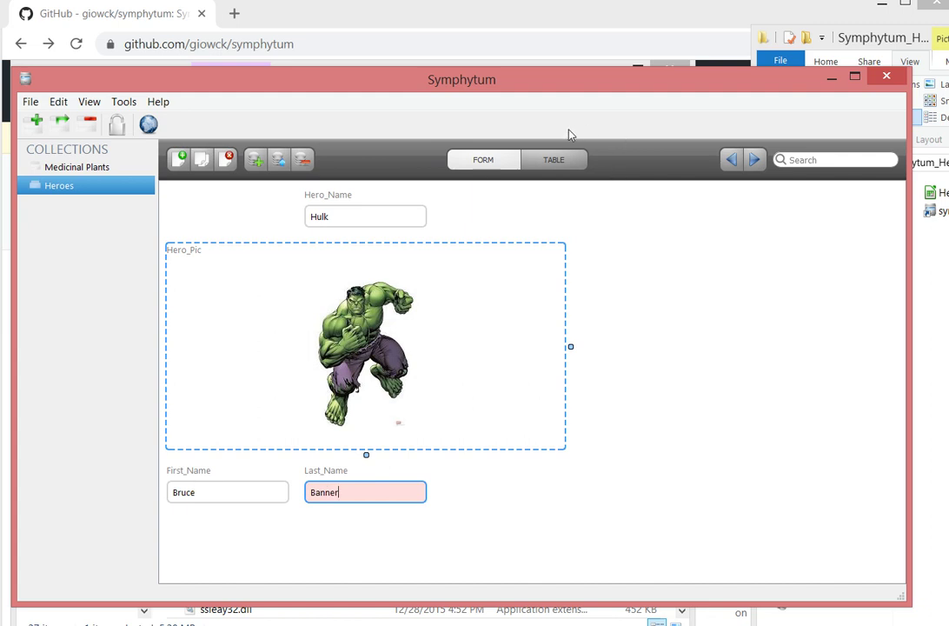
click(502, 157)
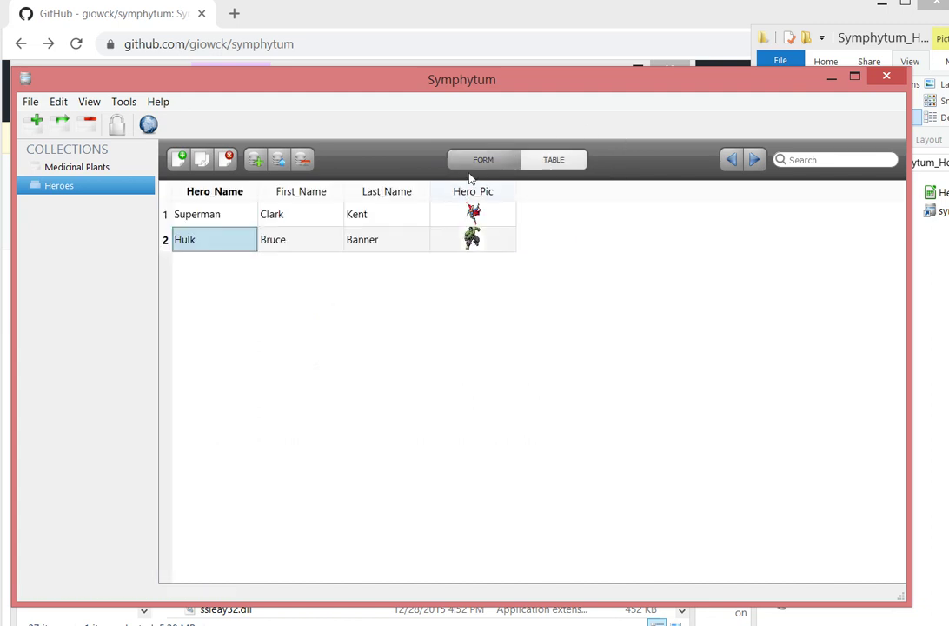
click(483, 160)
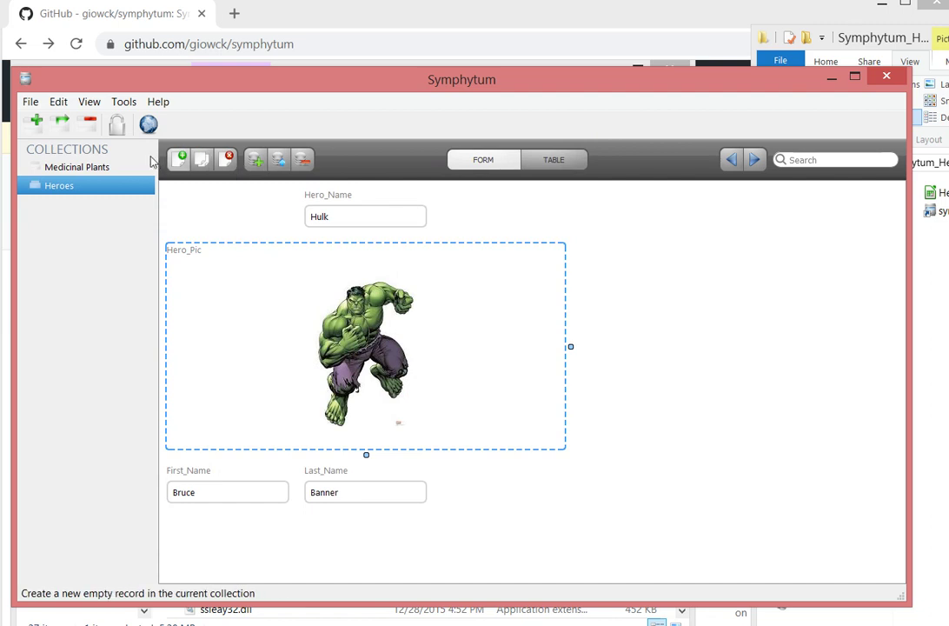
Add a record with the Hero_Name Spiderman and import Spiderman.jpg from c:\dino\Symphytum as its Hero_Pic
click(255, 159)
click(310, 243)
click(318, 216)
text(Spiderman)
click(333, 324)
click(318, 129)
text(c:\dino\)
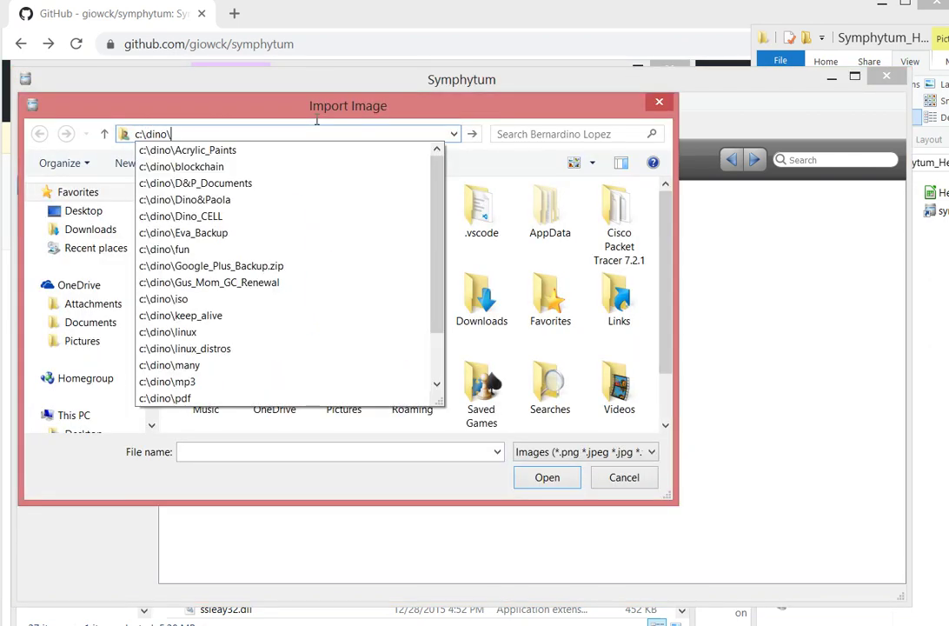
text(sym)
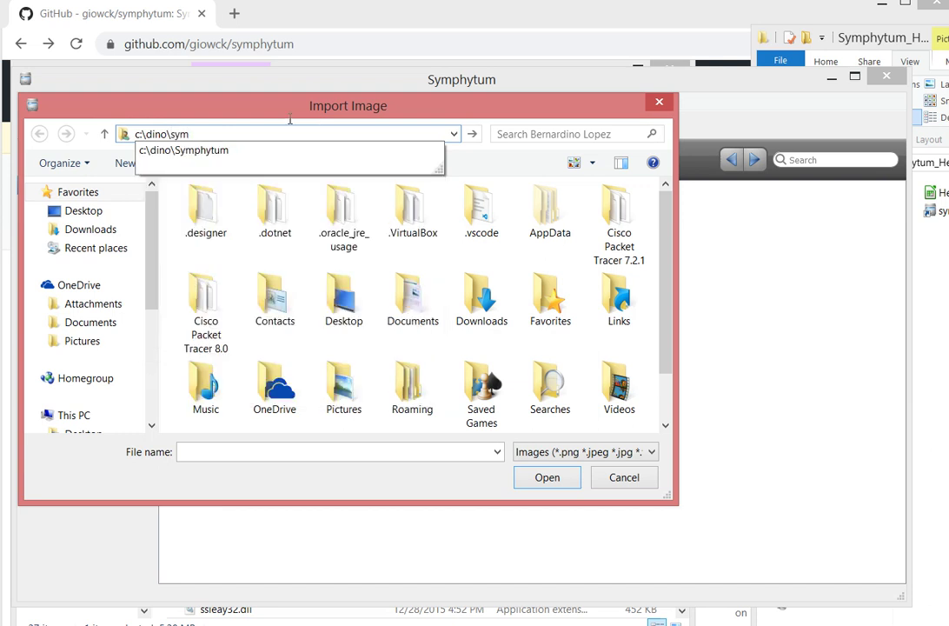
click(233, 146)
key(Return)
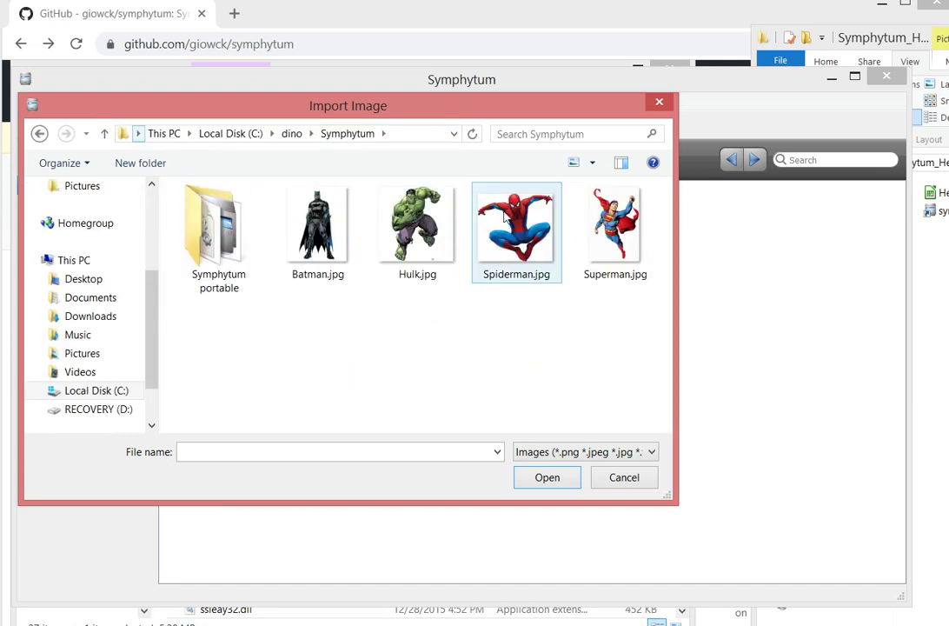
double_click(504, 218)
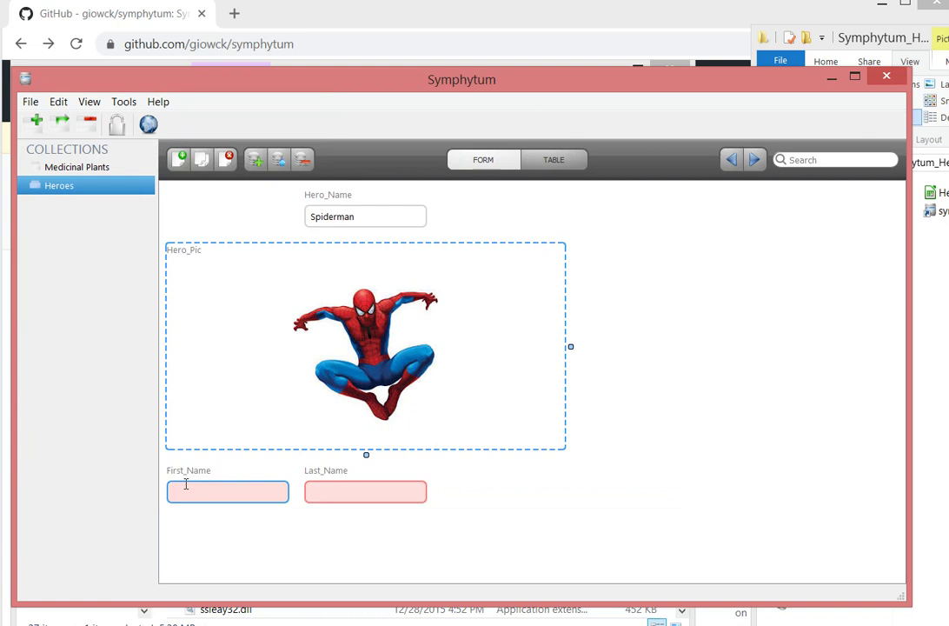
Enter First_Name Peter and Last_Name Parker for the Spiderman record, and review the records in table and form view
key(Tab)
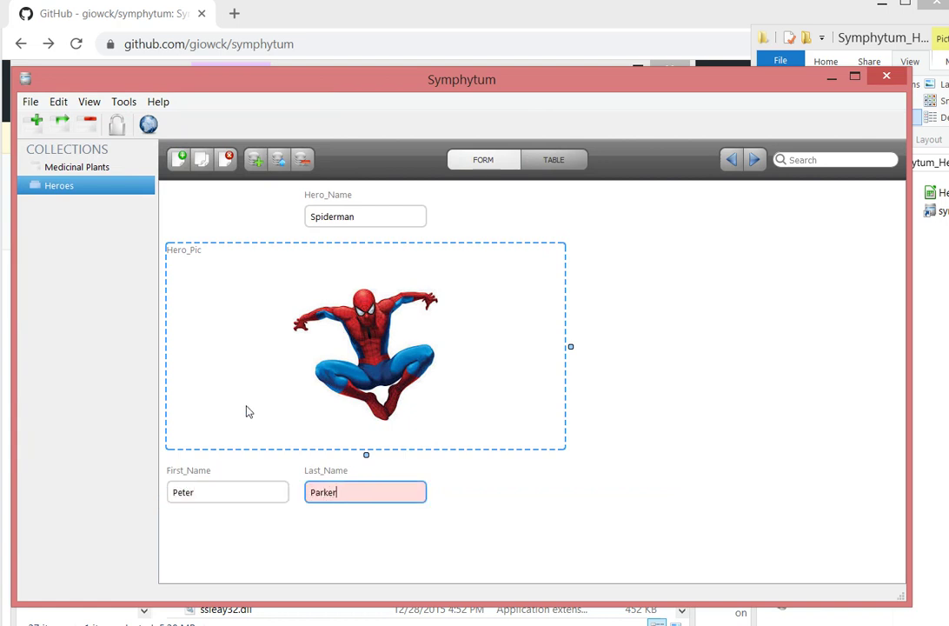
click(534, 158)
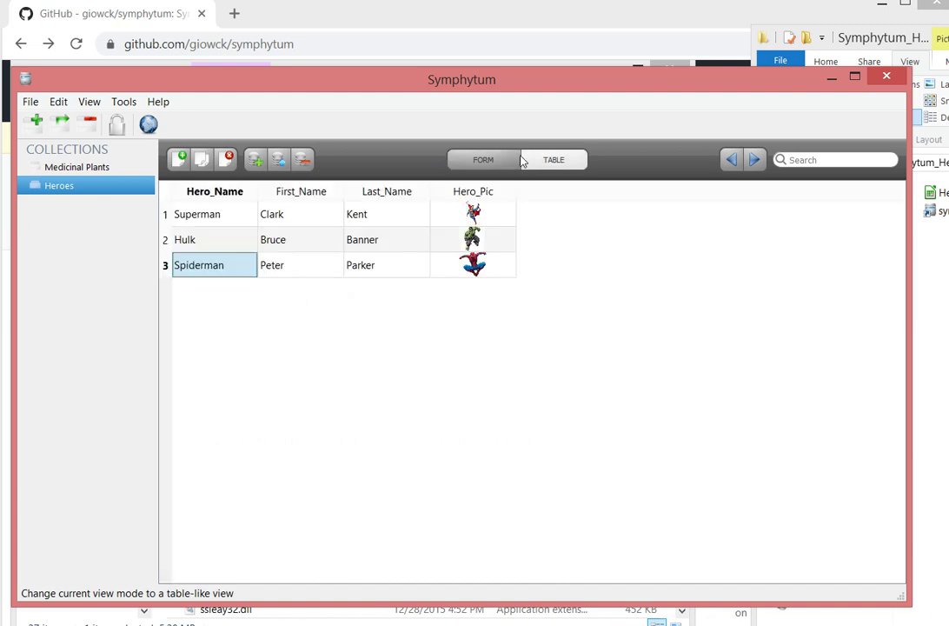
click(465, 162)
click(700, 155)
click(700, 156)
click(755, 159)
click(755, 159)
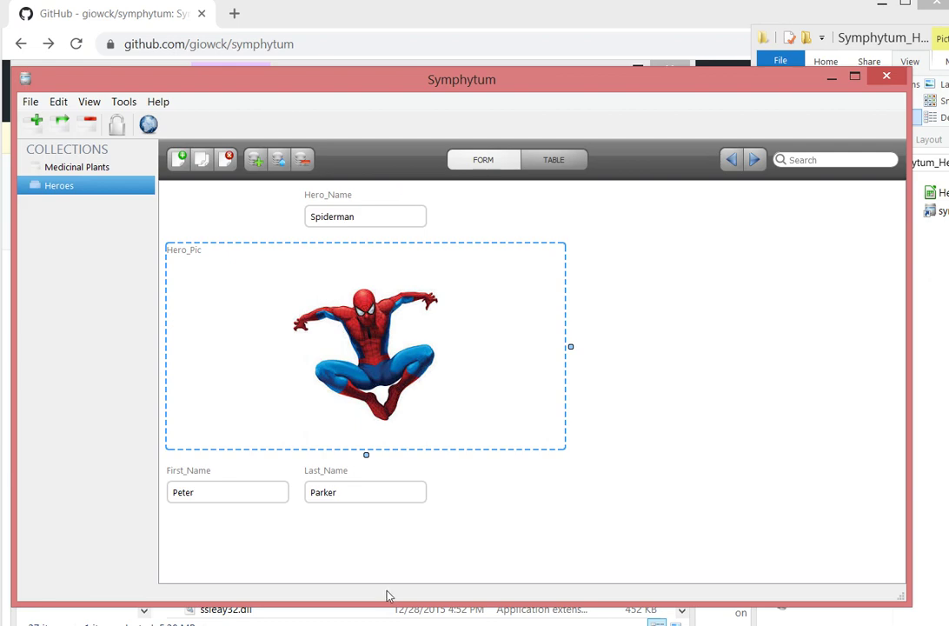
Switch to the Symphytum portable folder in File Explorer and go up to its parent folder Symphytum
mouse_move(161, 624)
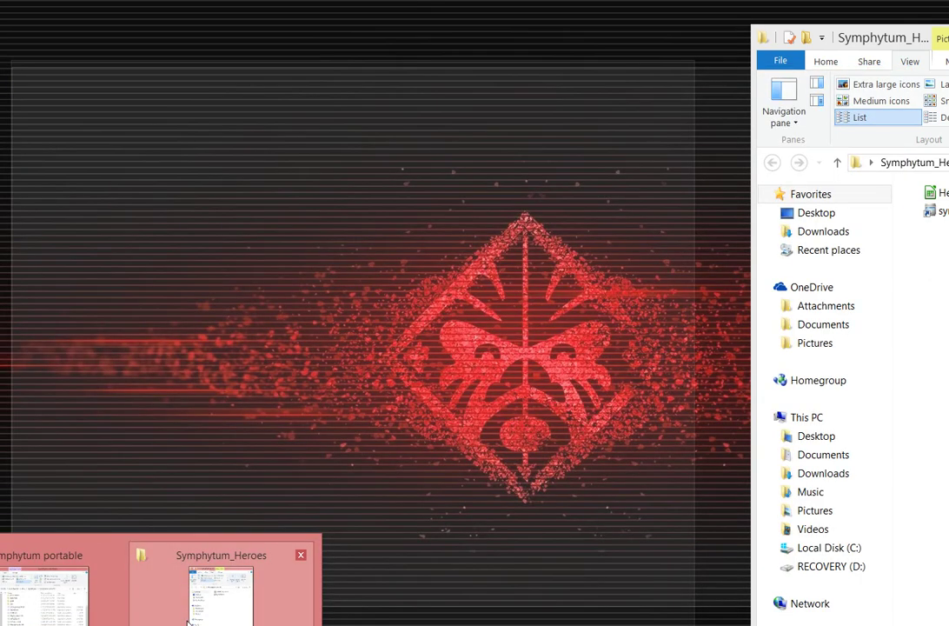
click(187, 619)
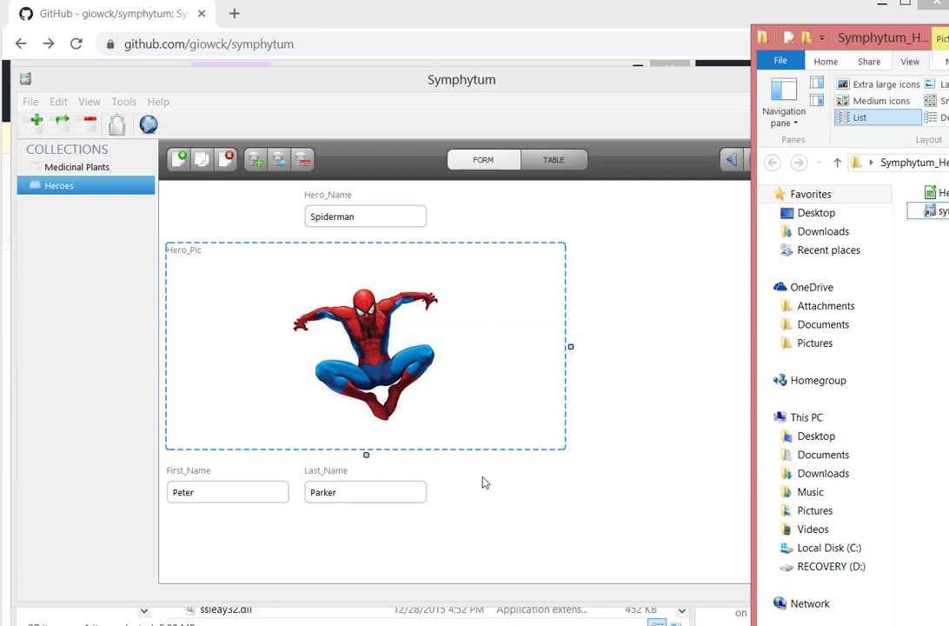
mouse_move(104, 622)
click(61, 592)
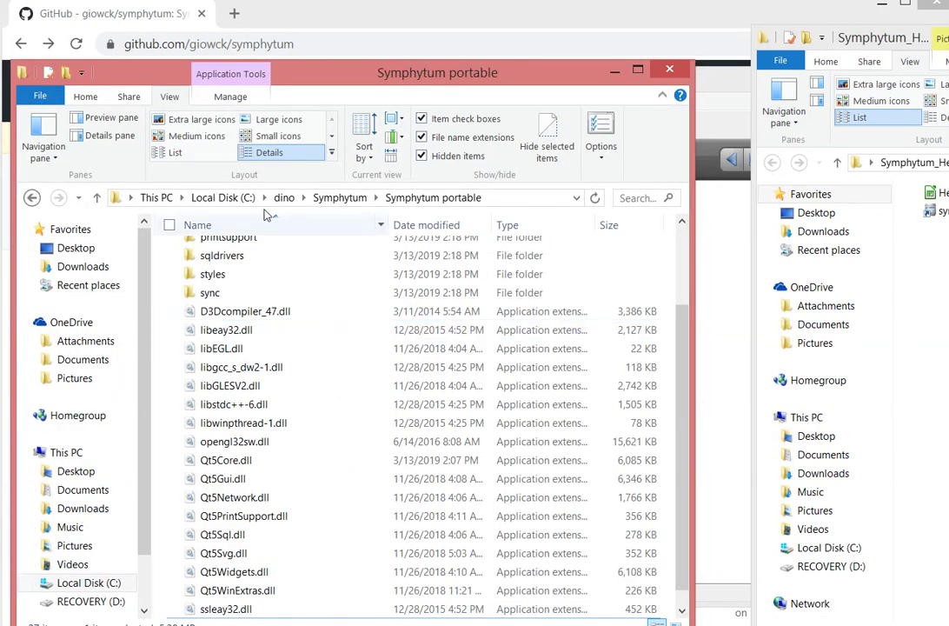
click(339, 197)
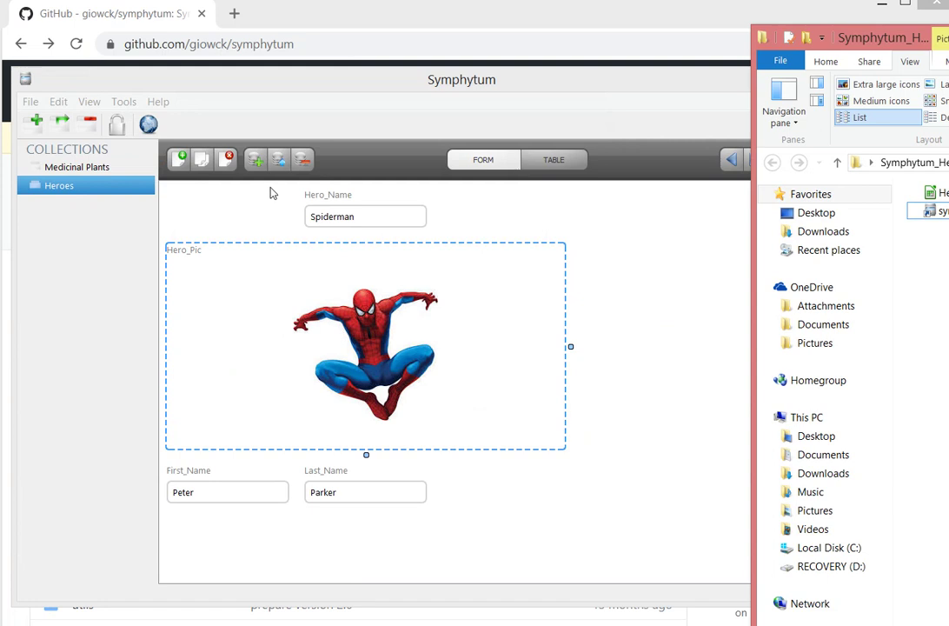
Add a record with the Hero_Name Batman in Symphytum and import Batman.jpg from c:\dino\Symphytum as its Hero_Pic
click(179, 159)
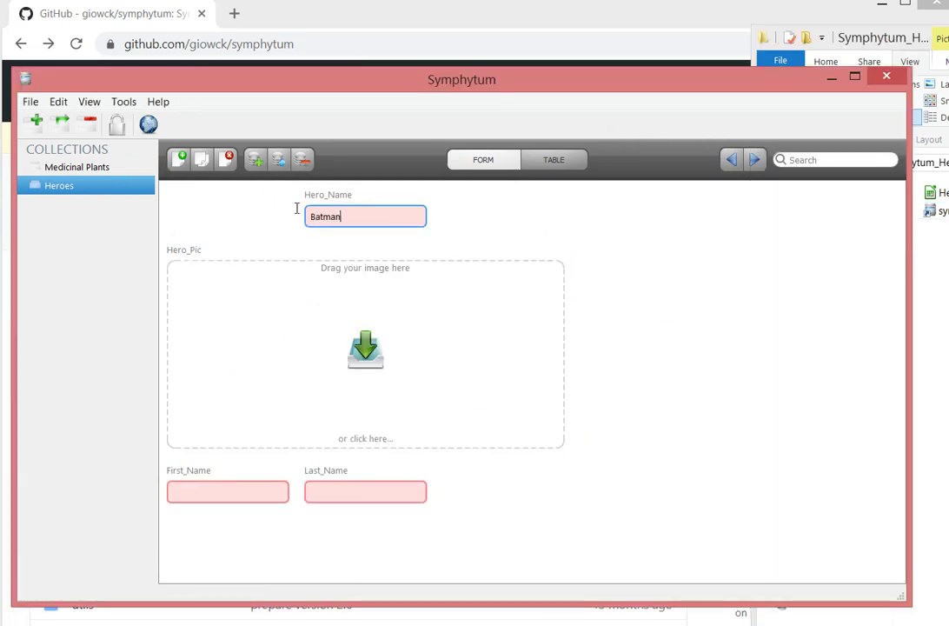
click(341, 345)
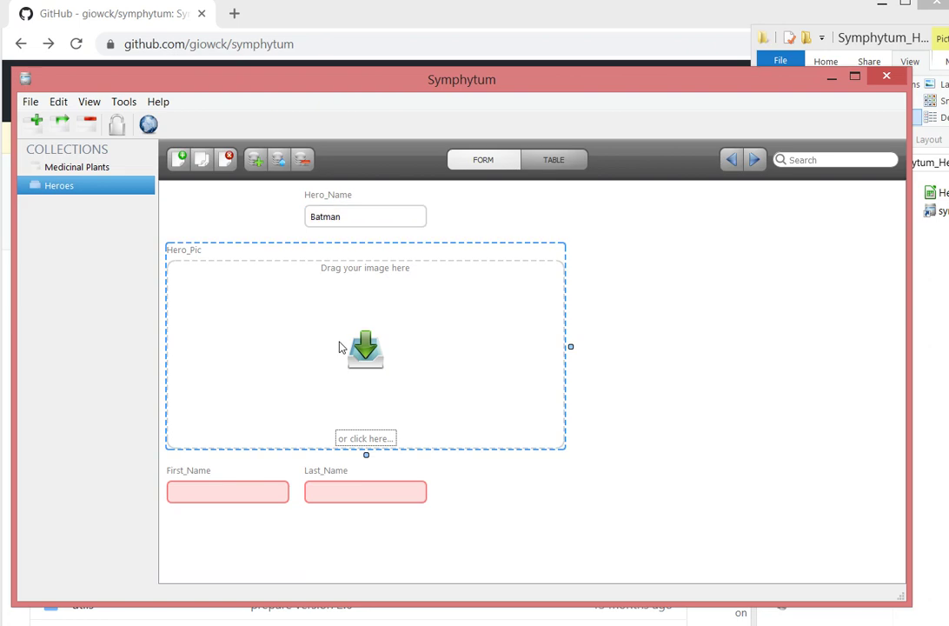
click(272, 131)
text(c:\dino\sym)
click(184, 149)
double_click(320, 181)
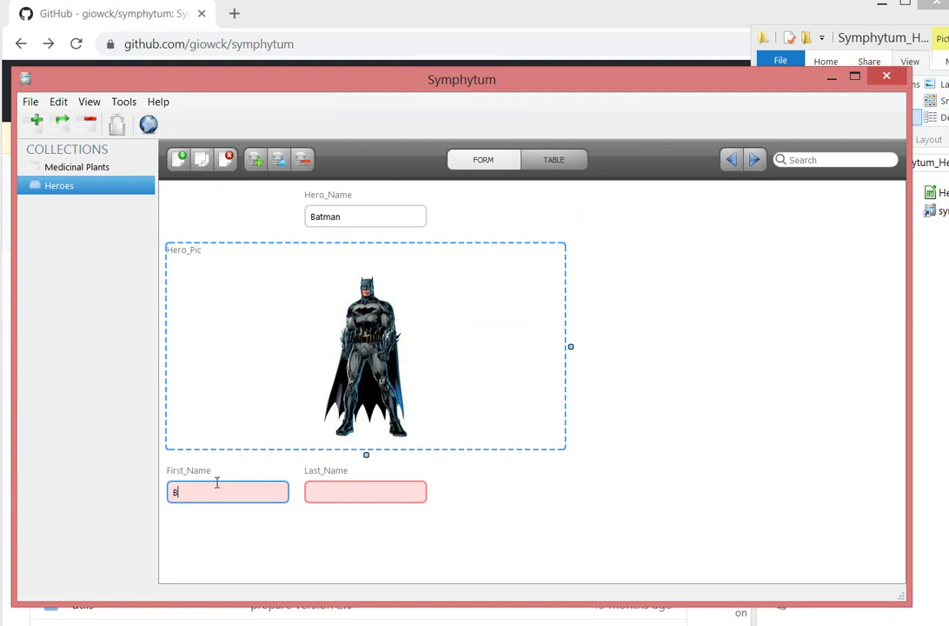
Enter First_Name Bruce and Last_Name Wayne for the Batman record, and review the records in table and form view
click(217, 483)
text(Bruce)
key(Tab)
text(W)
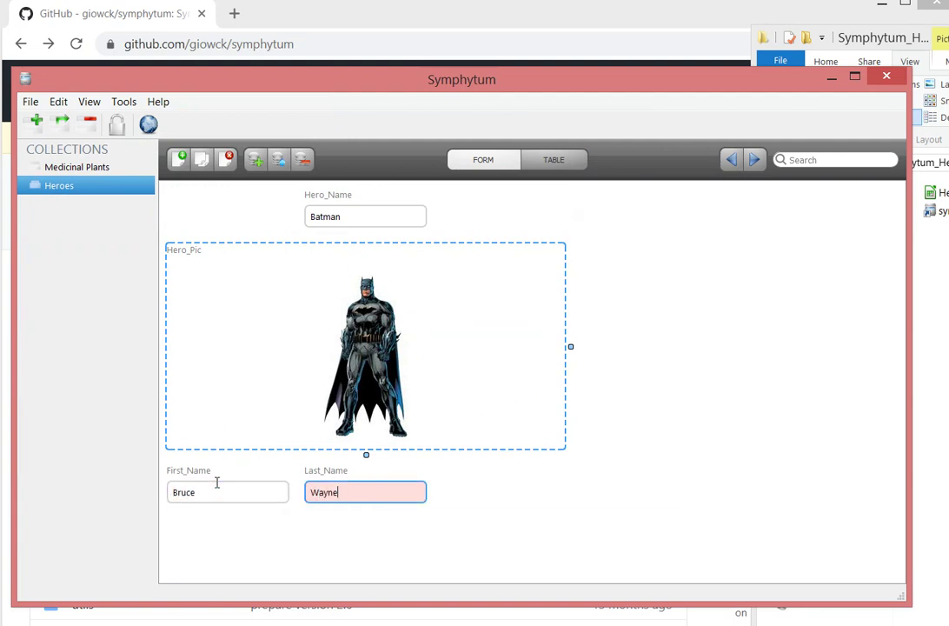
click(529, 160)
click(432, 159)
click(698, 153)
click(699, 154)
click(697, 153)
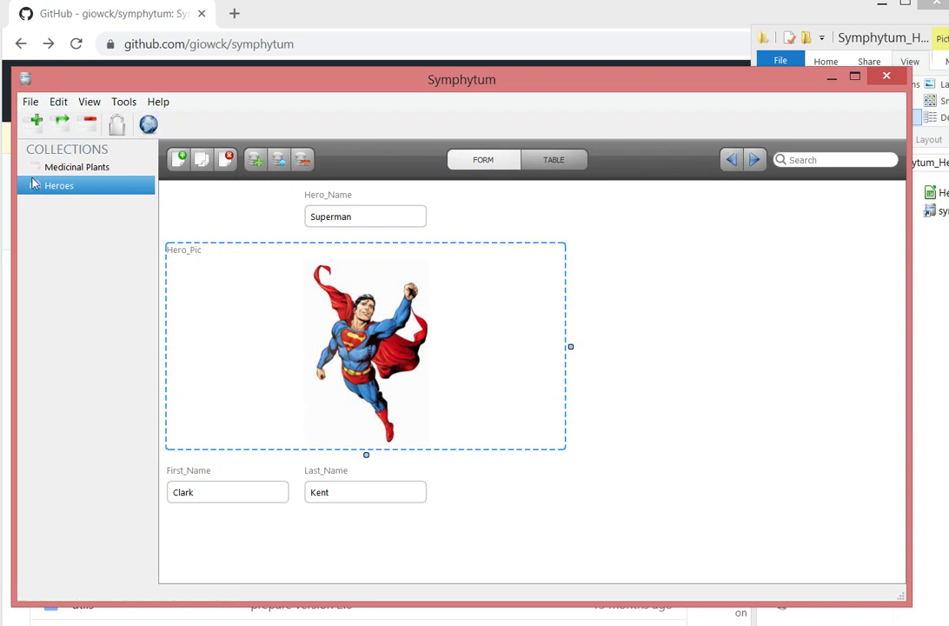
Set up a CSV export of all Heroes records with Unicode (UTF-8) text encoding and comma as field separator
key(alt+f)
key(Escape)
click(31, 102)
click(25, 203)
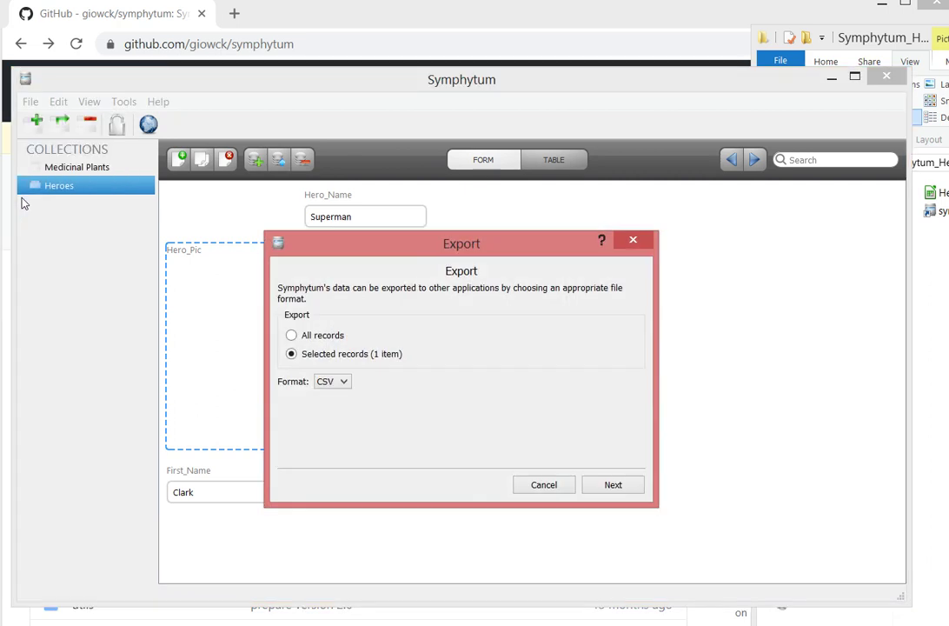
click(292, 336)
key(Return)
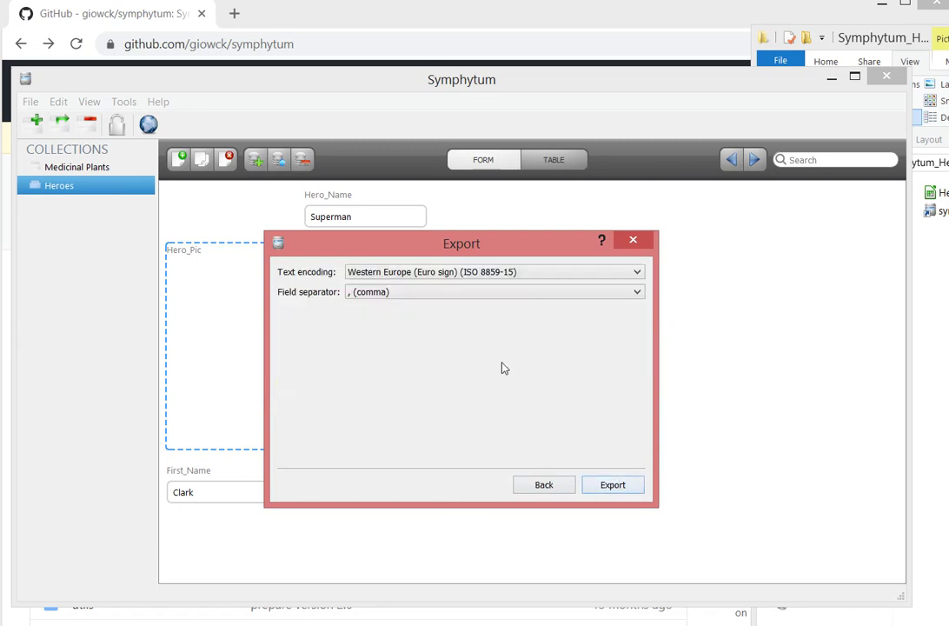
click(597, 271)
click(482, 285)
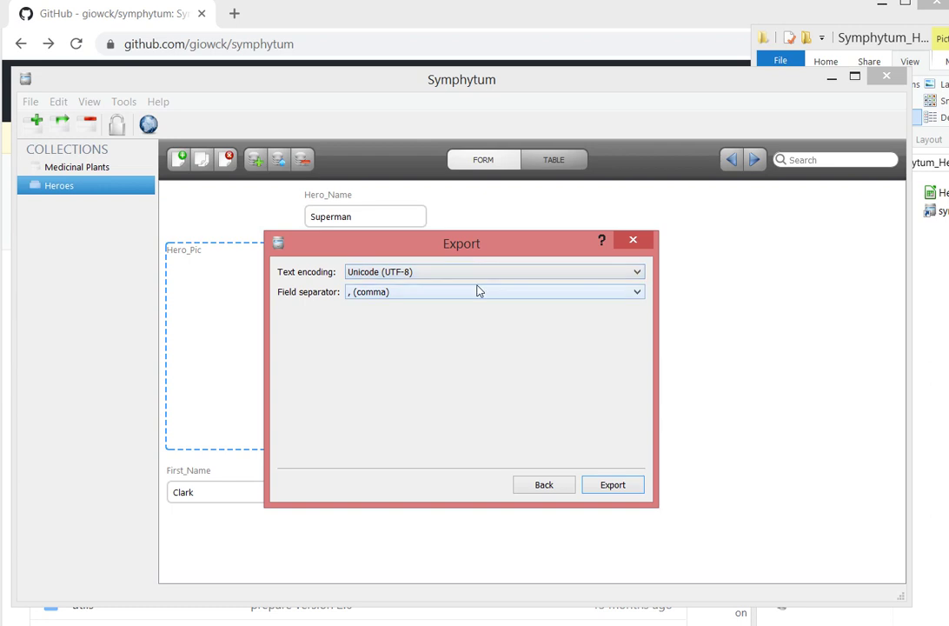
Export the records as the CSV file Export_Heroes_Collection in c:\dino\Symphytum
click(583, 485)
click(513, 249)
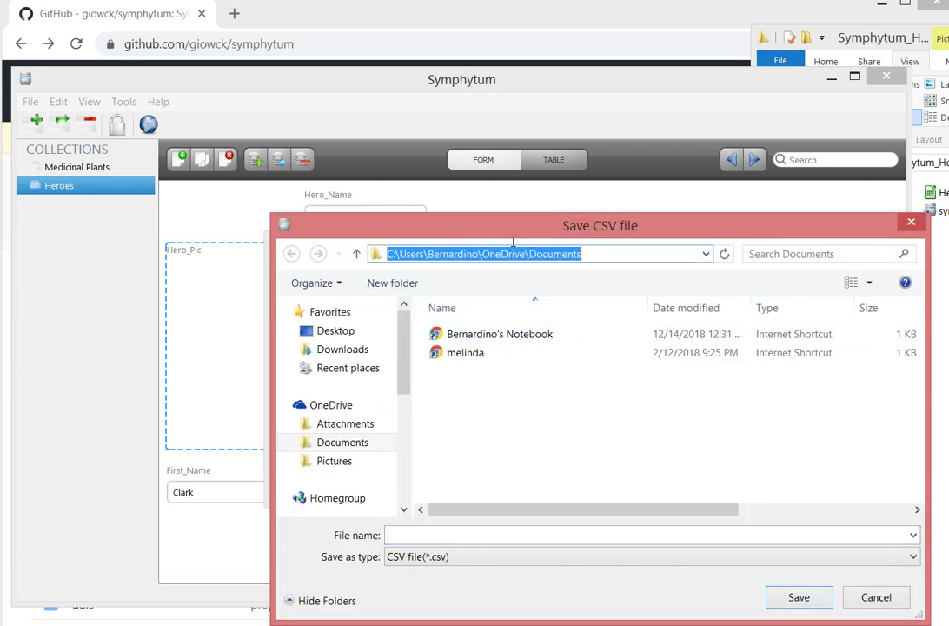
text(c:\di)
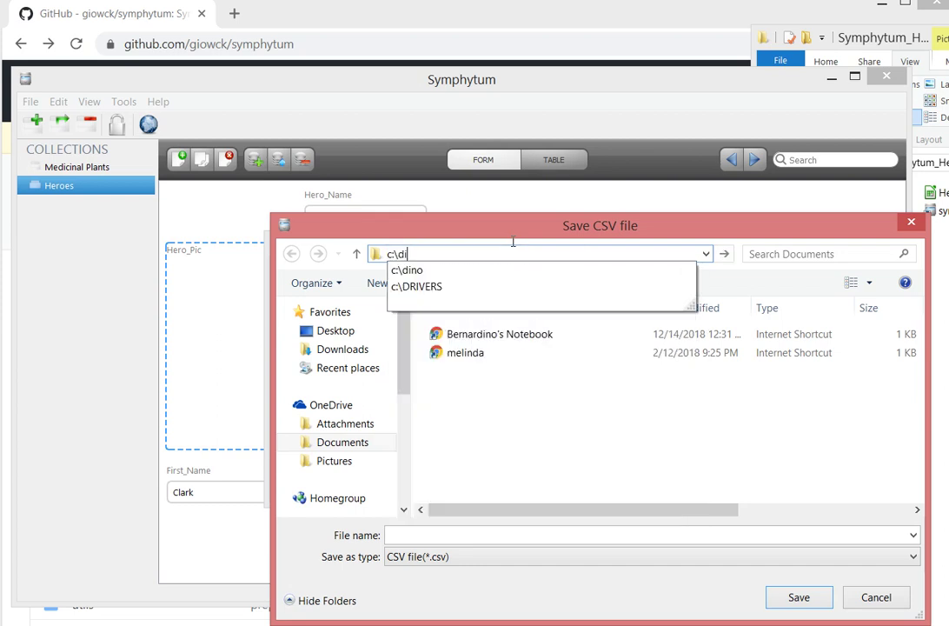
text(no\sy)
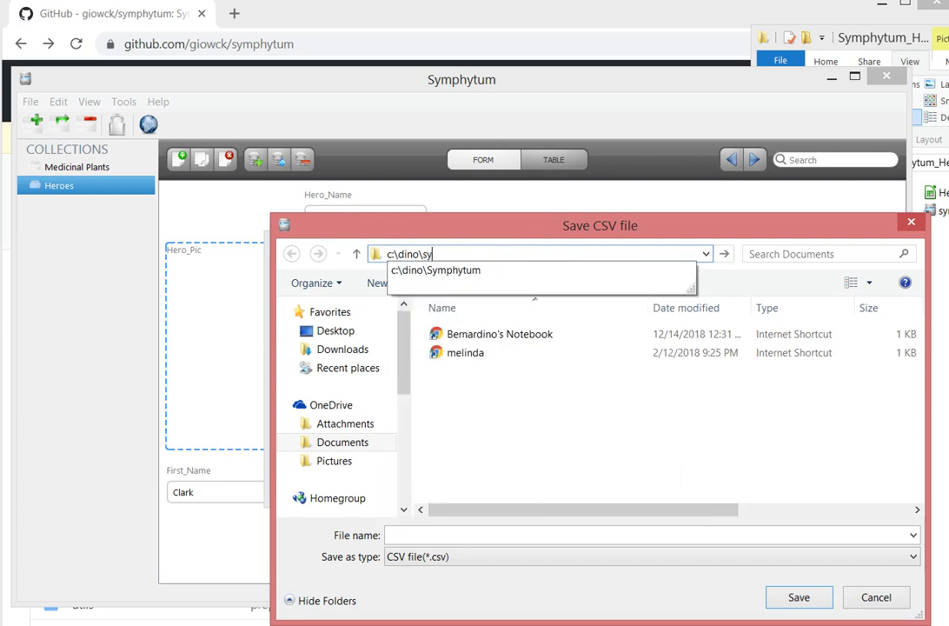
click(457, 270)
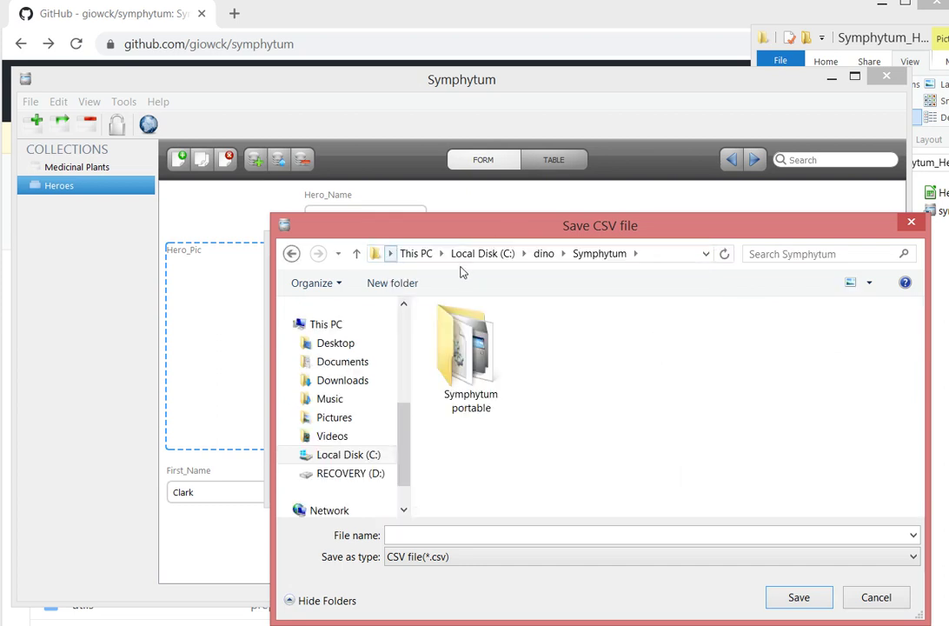
click(592, 528)
text(Export_He)
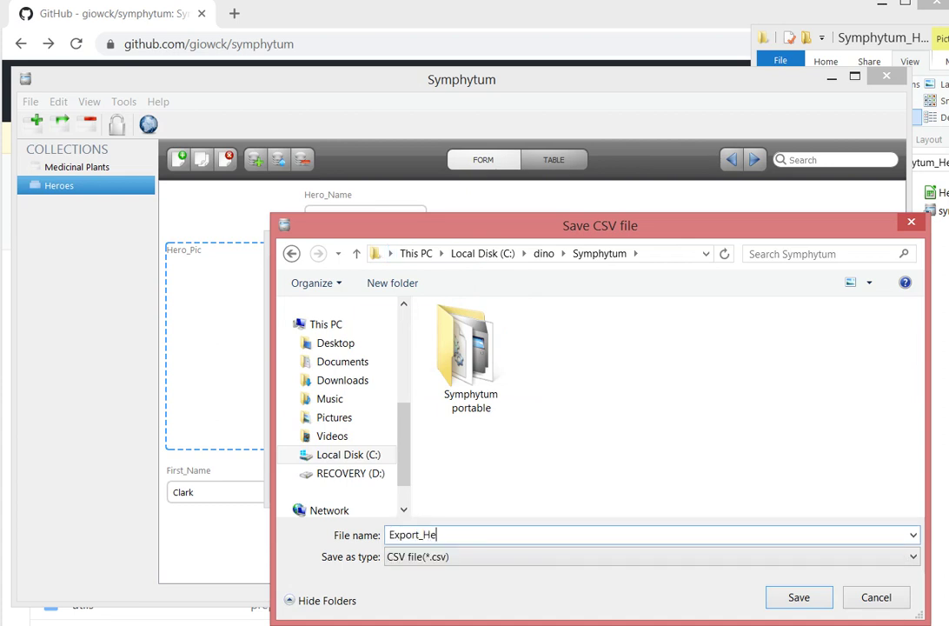
text(roes_Collection)
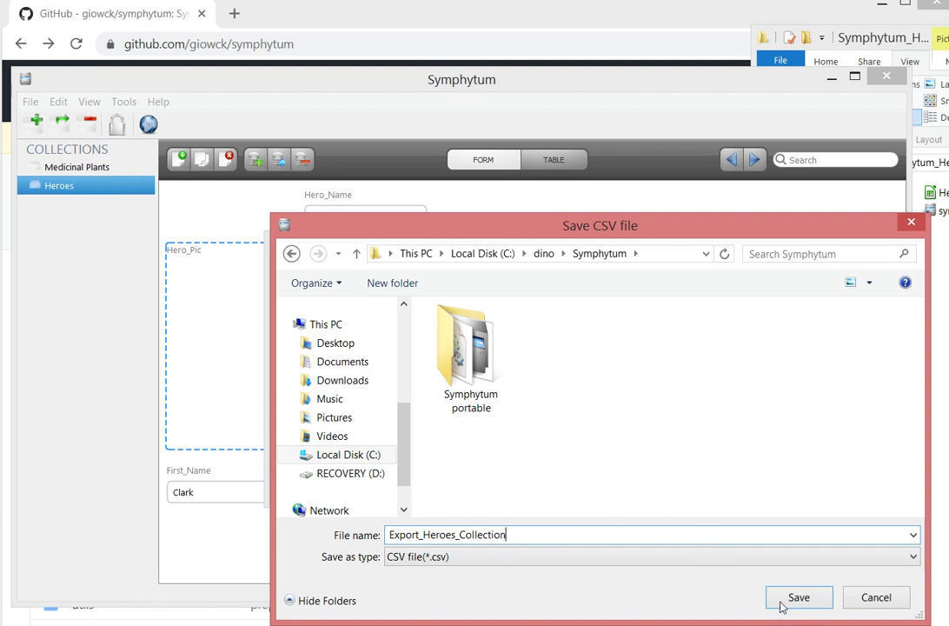
click(777, 597)
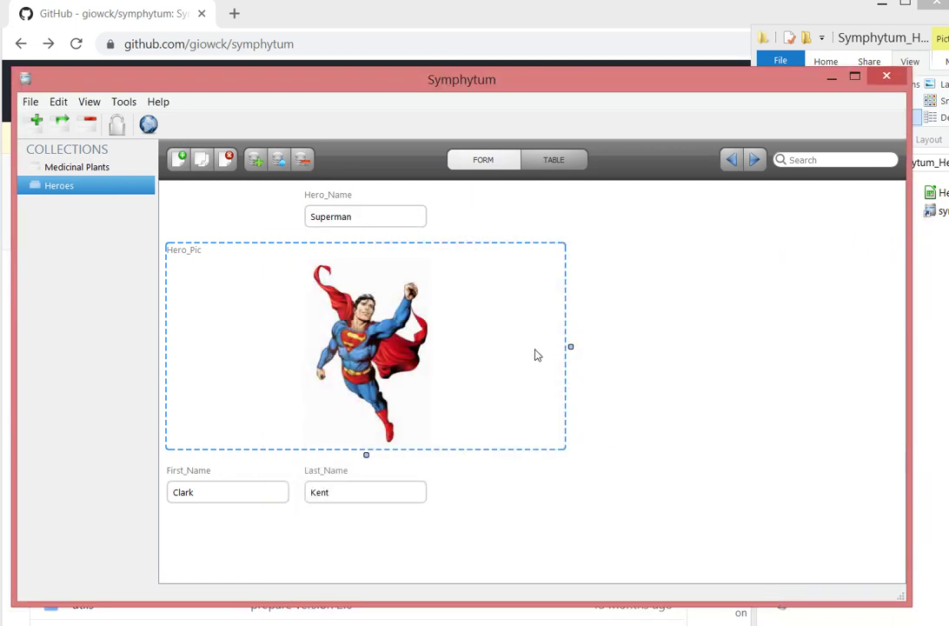
Switch to File Explorer, examine Export_Heroes_Collection.csv in Notepad, close it and return to Symphytum
key(alt+Tab)
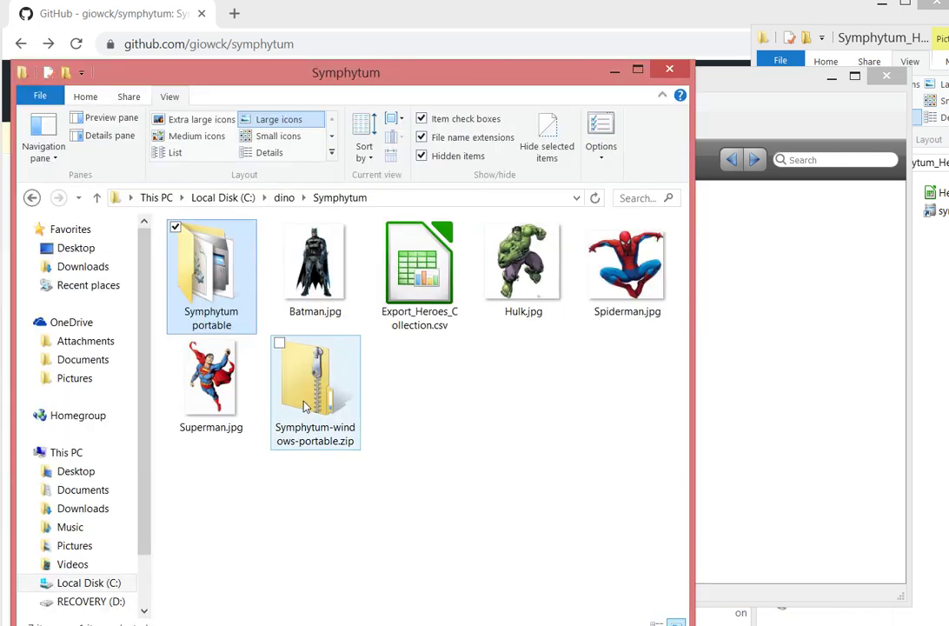
click(391, 306)
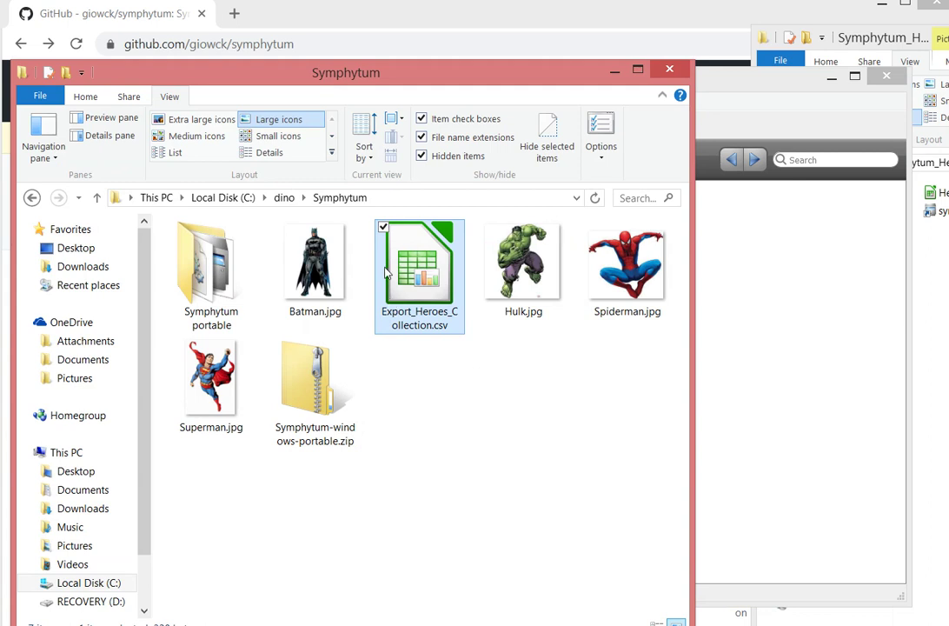
right_click(388, 273)
mouse_move(345, 384)
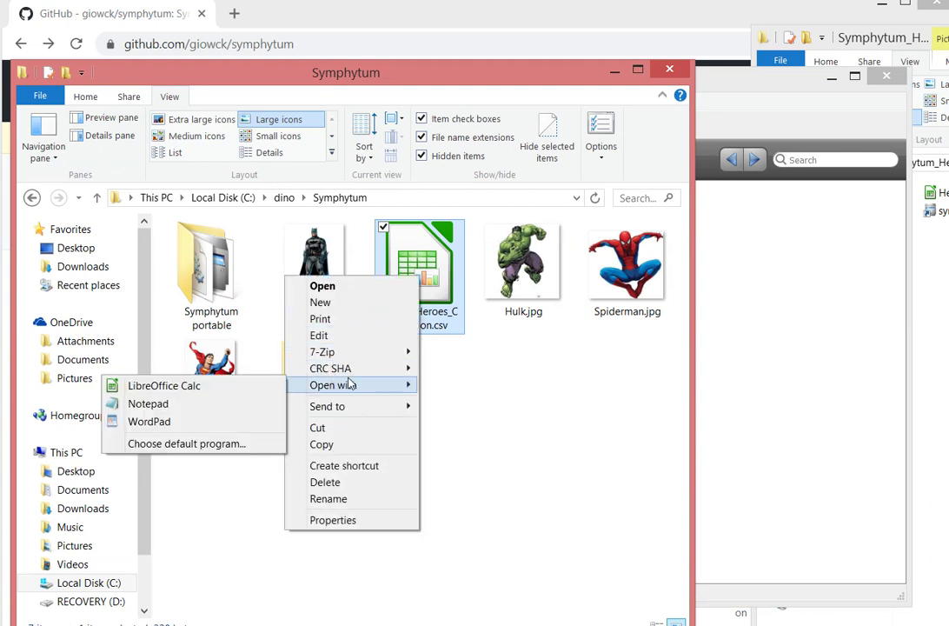
click(190, 402)
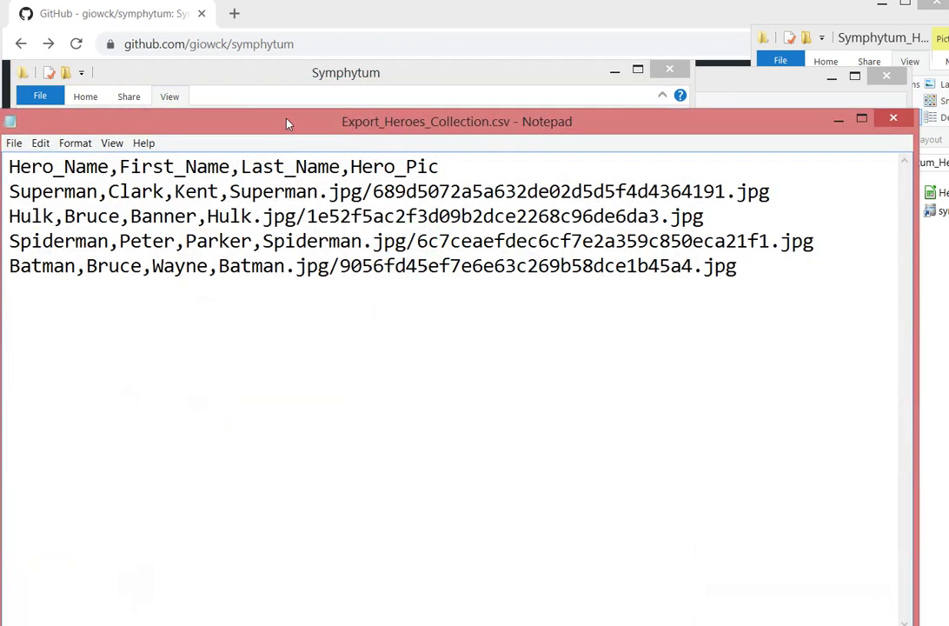
drag(290, 122, 298, 93)
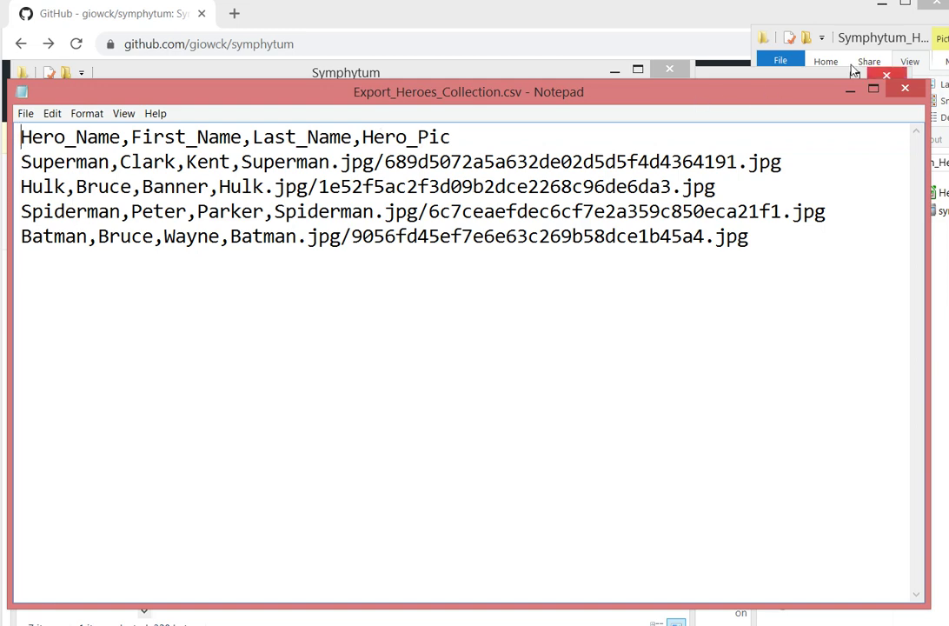
key(alt+F4)
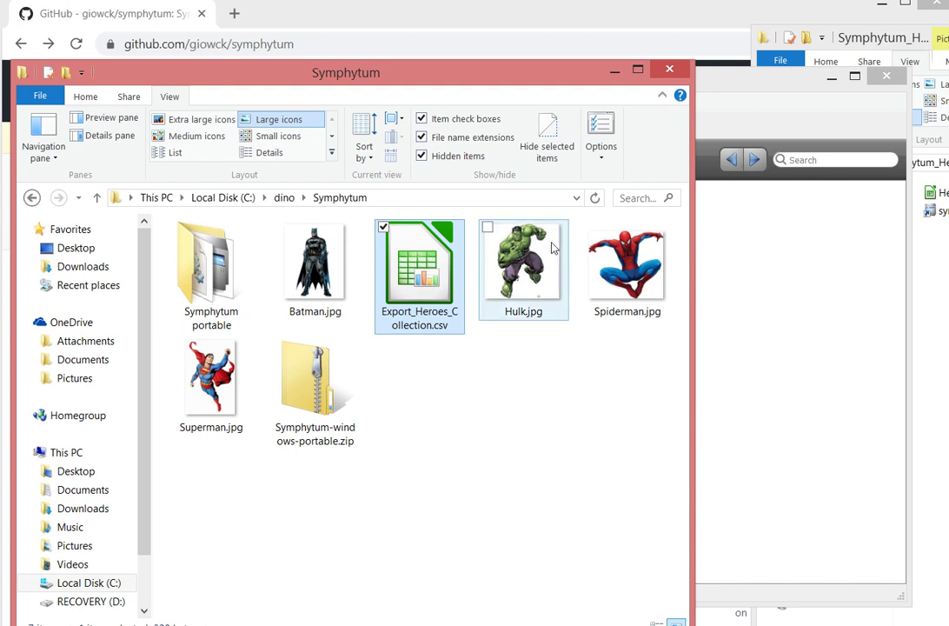
click(670, 69)
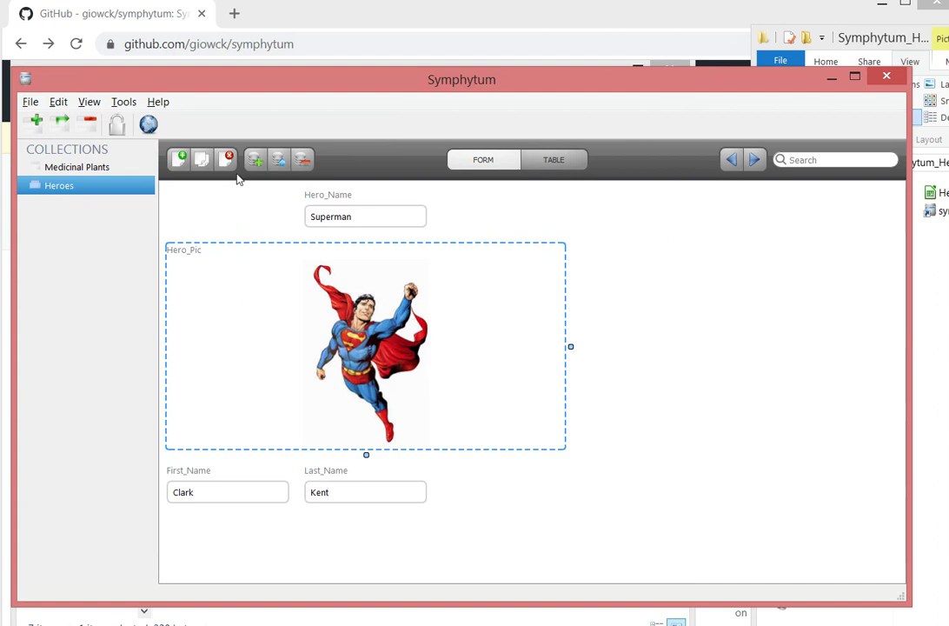
Page through the hero records in form view up to the Batman record
click(713, 162)
click(713, 163)
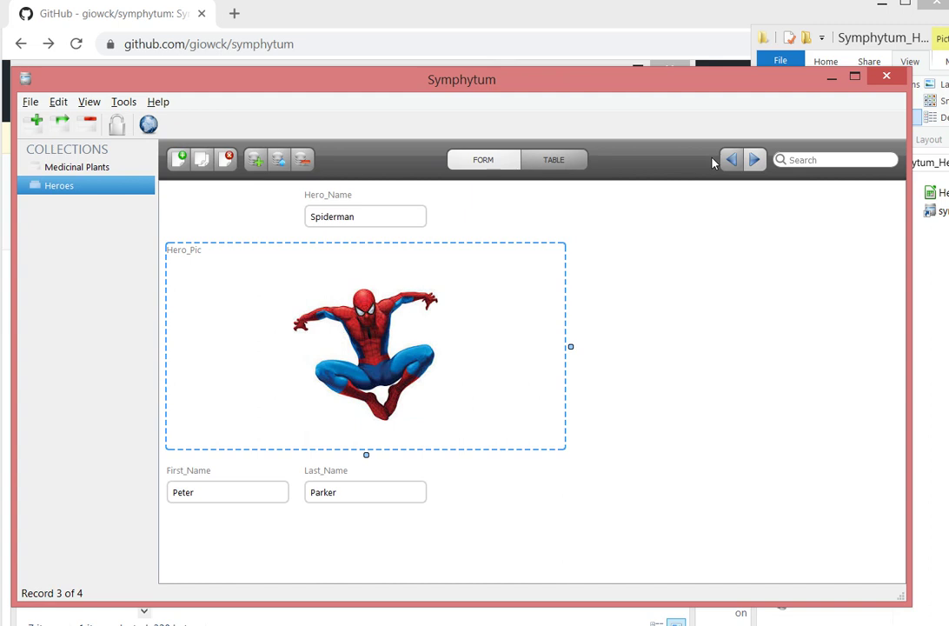
click(713, 162)
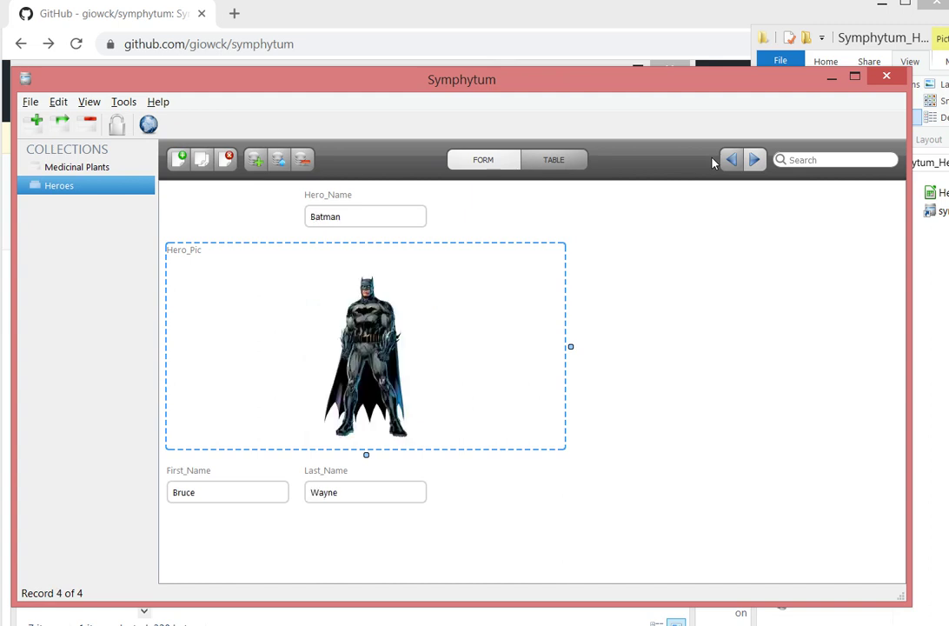
Go back to the Superman record, examine the Heroes collection in table view and return to form view
click(702, 164)
click(700, 165)
click(701, 165)
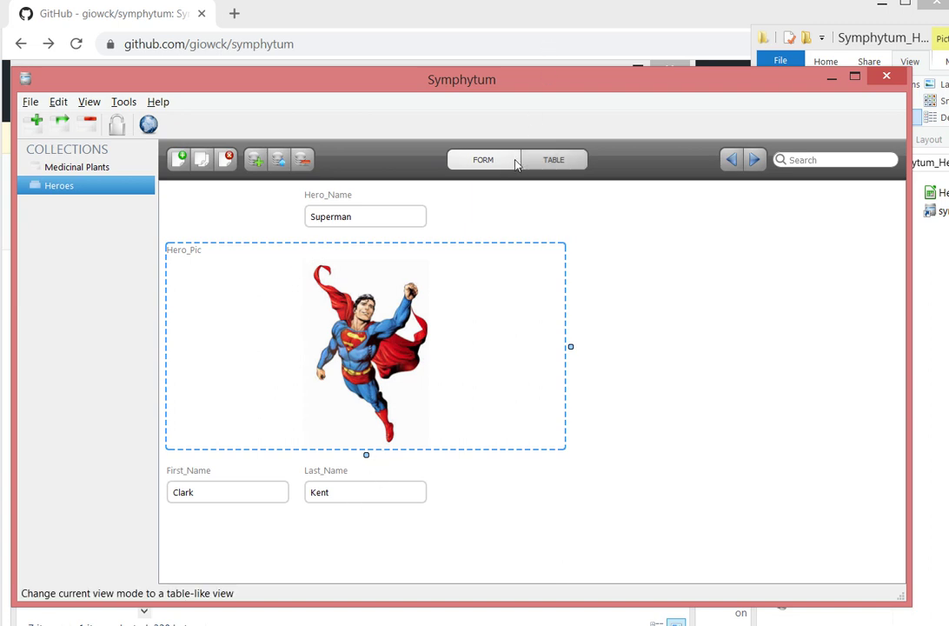
click(530, 161)
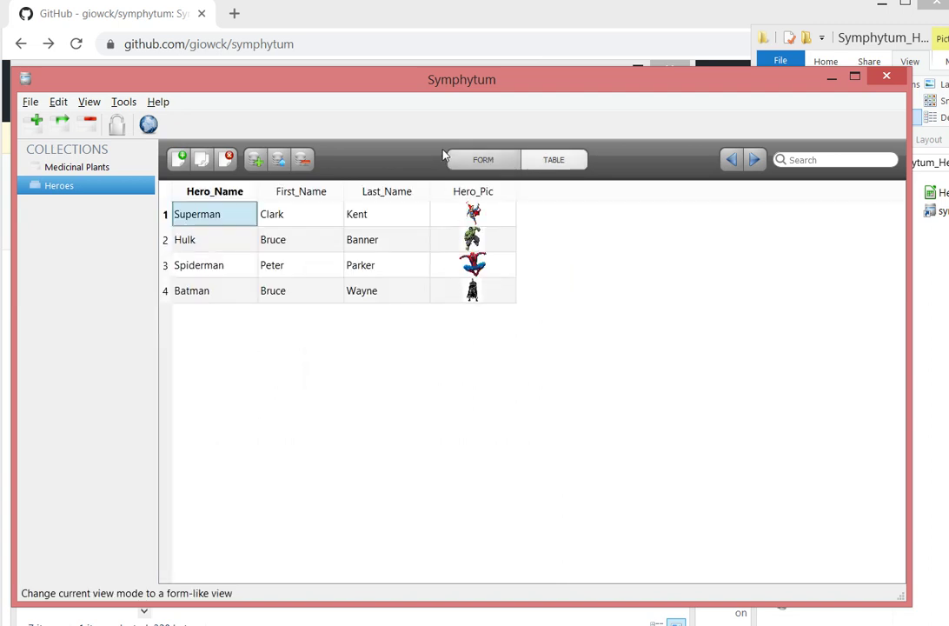
click(483, 160)
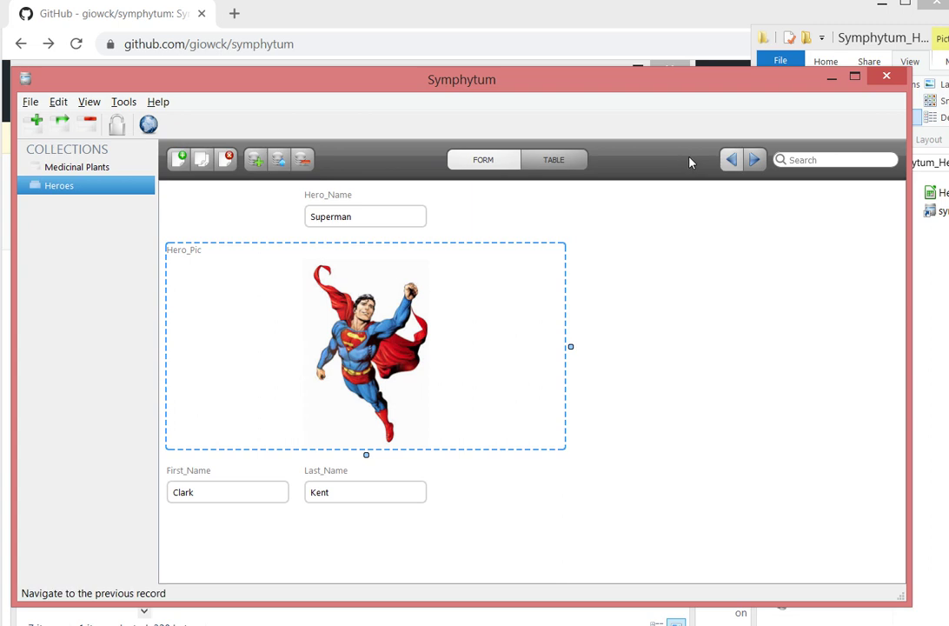
Page forward through the hero records to Batman and back to the Superman record in form view
click(754, 160)
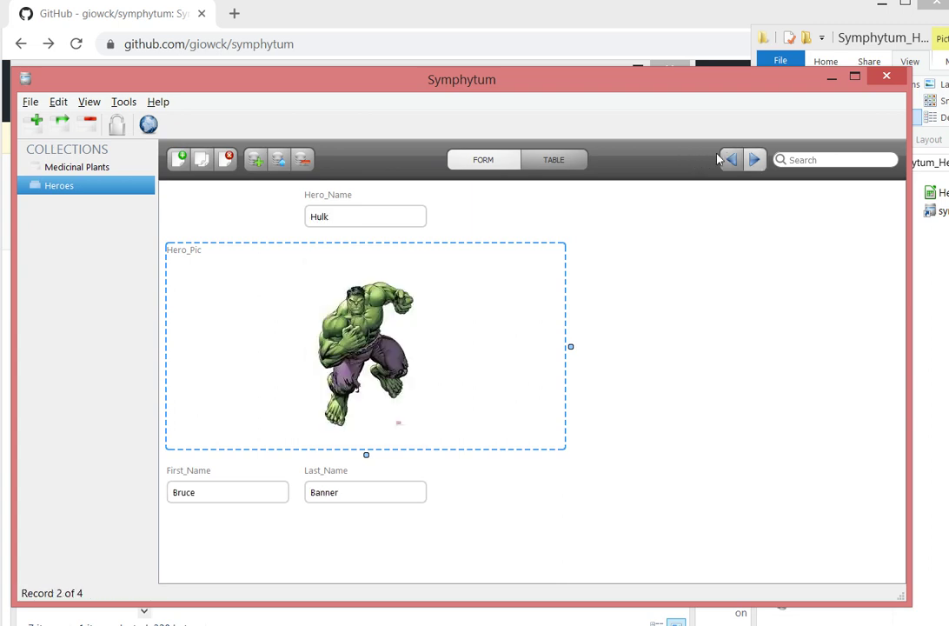
click(754, 160)
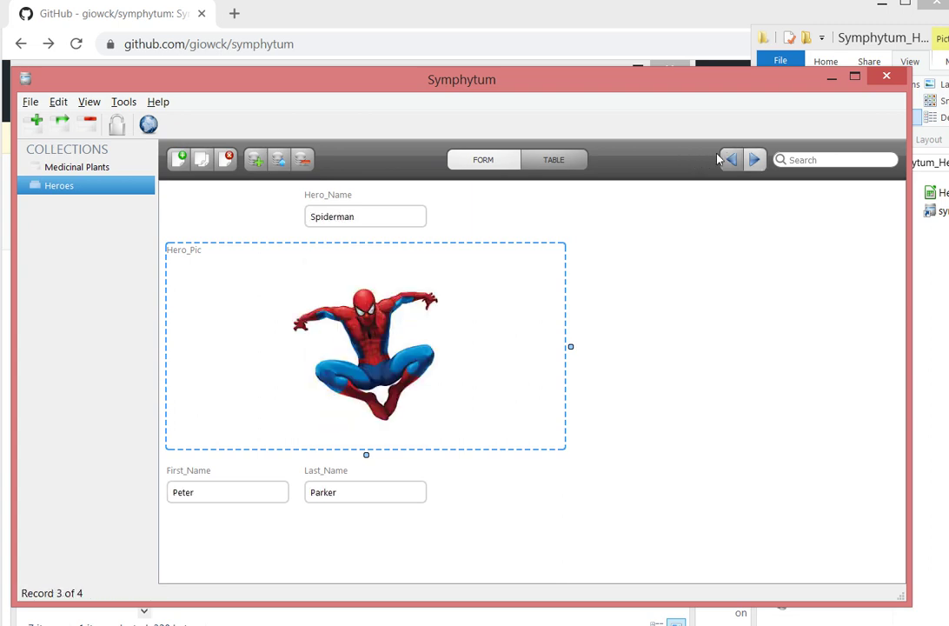
key(ctrl+Right)
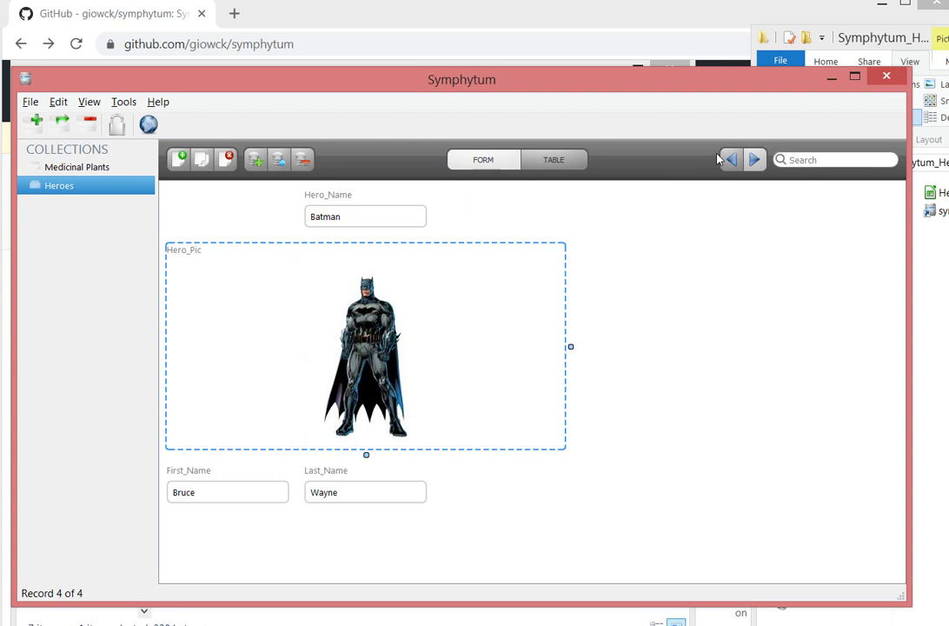
key(ctrl+Left)
key(ctrl+Left)
key(ctrl+Left)
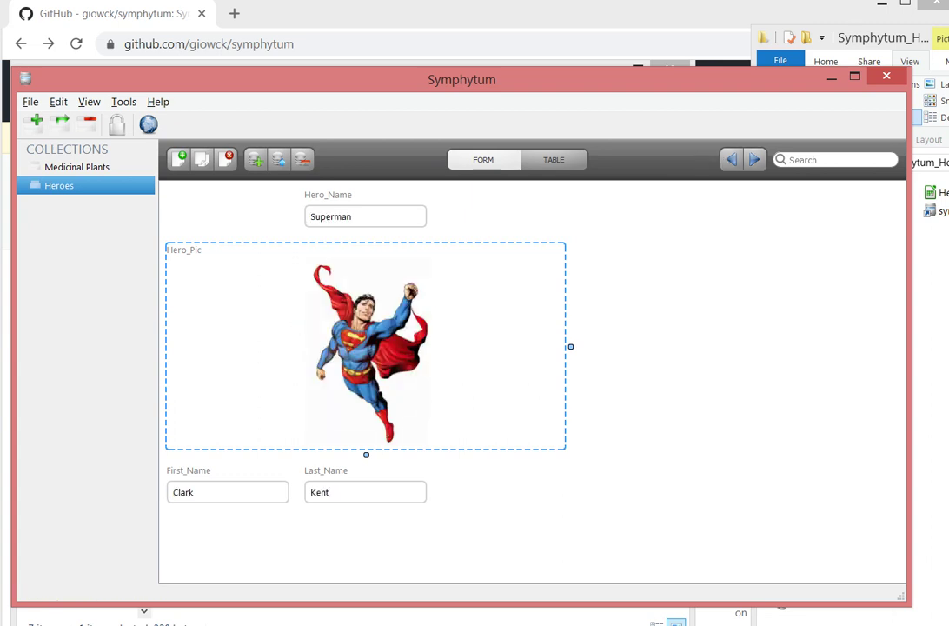